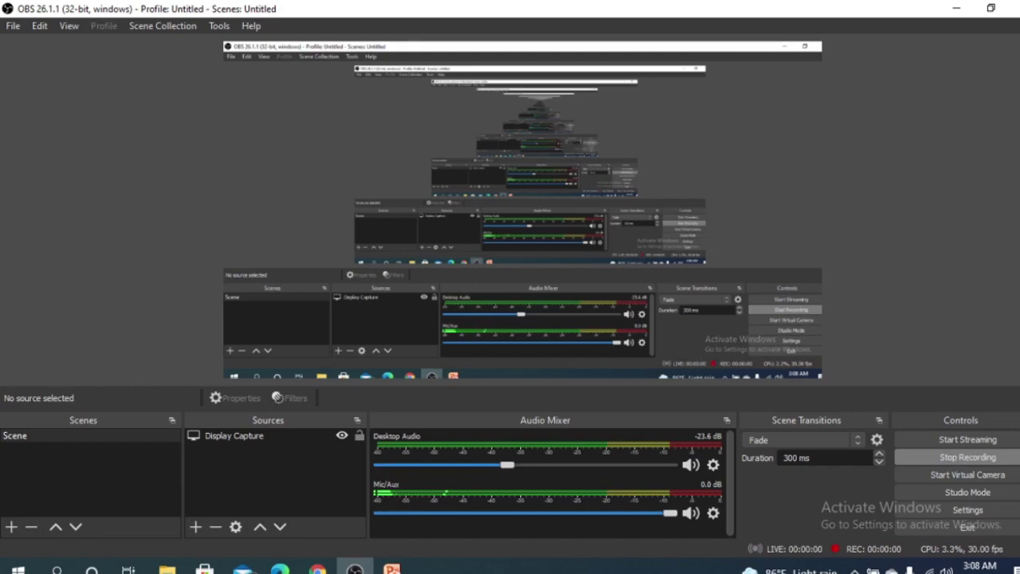
Switch from OBS Studio to the PowerPoint presentation showing blank slide 4
{"action": "left_click", "coordinate": [392, 569]}
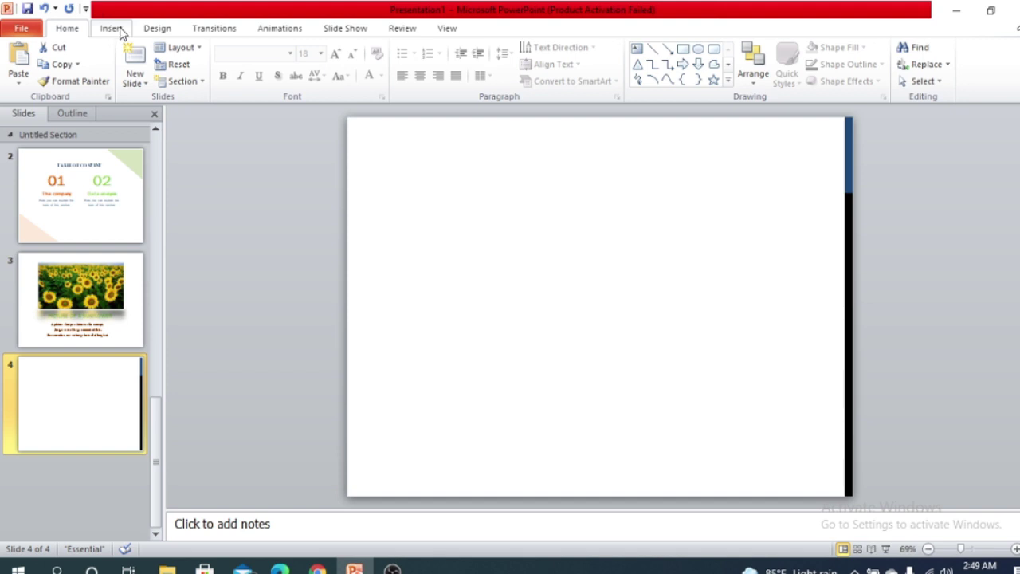
Insert the birdcage picture from Downloads onto slide 4
{"action": "left_click", "coordinate": [112, 28]}
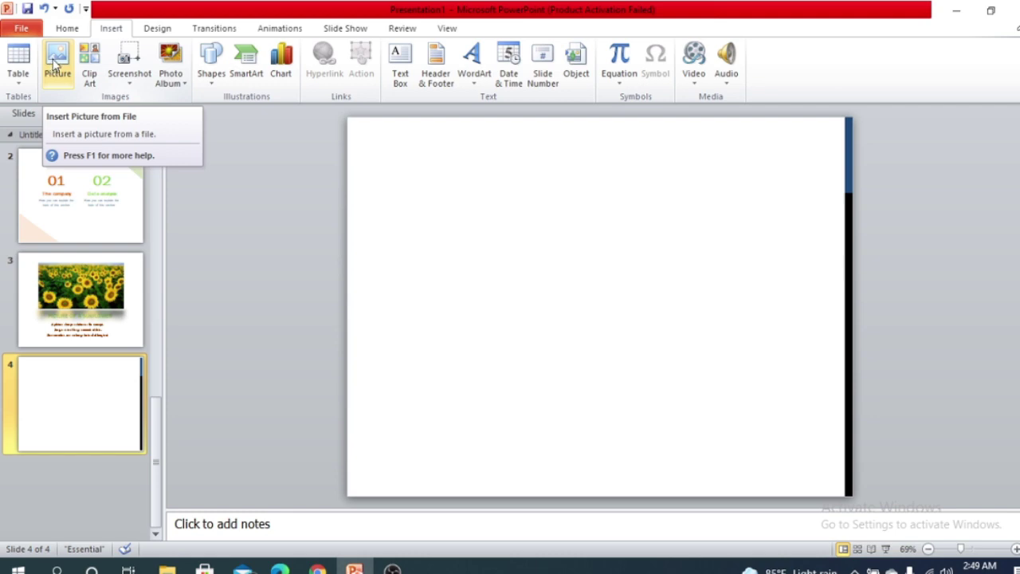
{"action": "left_click", "coordinate": [54, 64]}
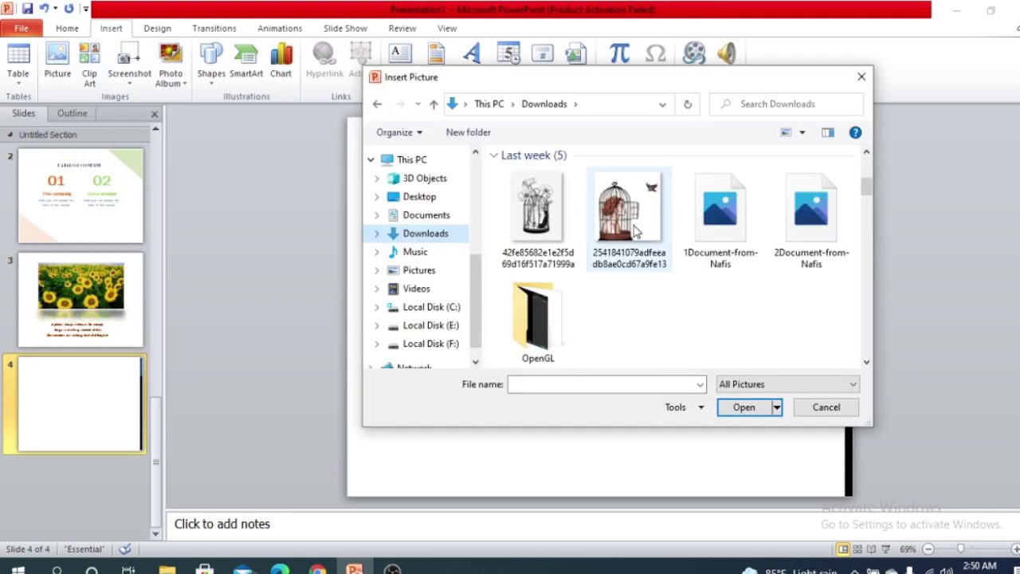
{"action": "left_click", "coordinate": [629, 214]}
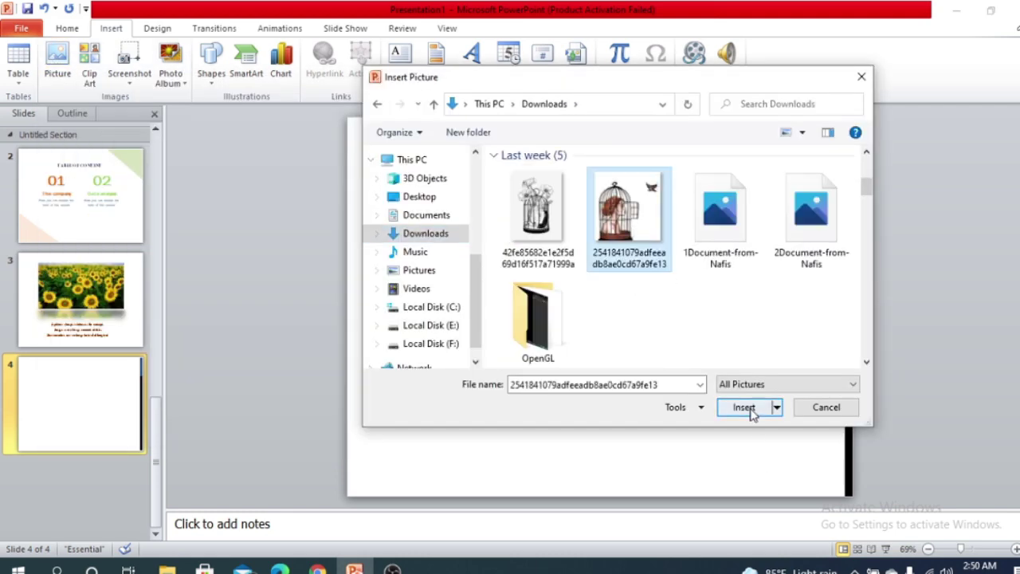
{"action": "left_click", "coordinate": [743, 408]}
Resize the birdcage picture to about 5.55 by 5.33 inches and shift it left
{"action": "left_click_drag", "start_coordinate": [773, 119], "coordinate": [714, 188]}
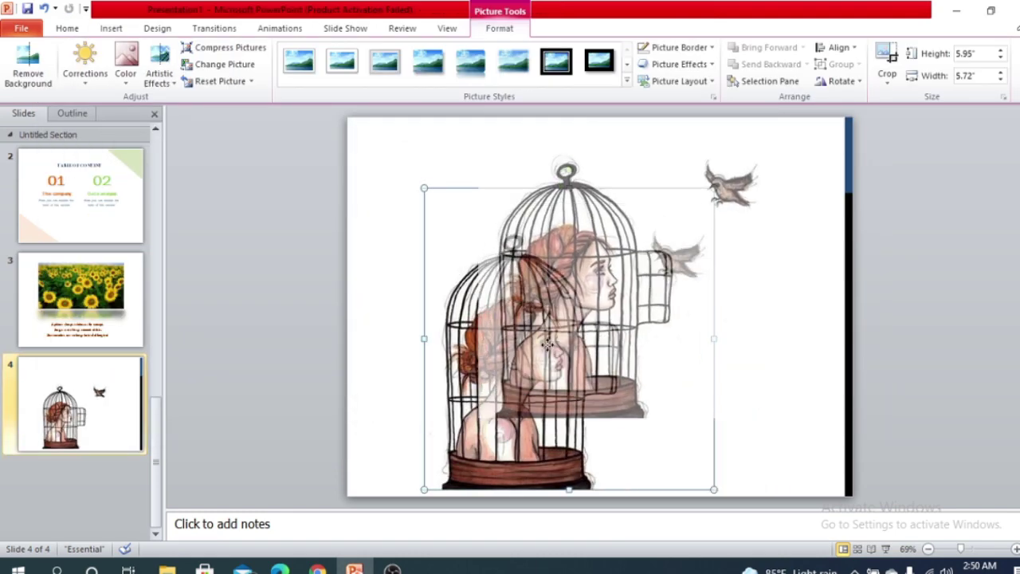
{"action": "left_click_drag", "start_coordinate": [547, 342], "coordinate": [549, 341]}
{"action": "mouse_move", "coordinate": [743, 132]}
{"action": "left_mouse_down"}
{"action": "mouse_move", "coordinate": [730, 157]}
{"action": "mouse_move", "coordinate": [699, 178]}
{"action": "left_mouse_up"}
{"action": "key", "text": "Escape"}
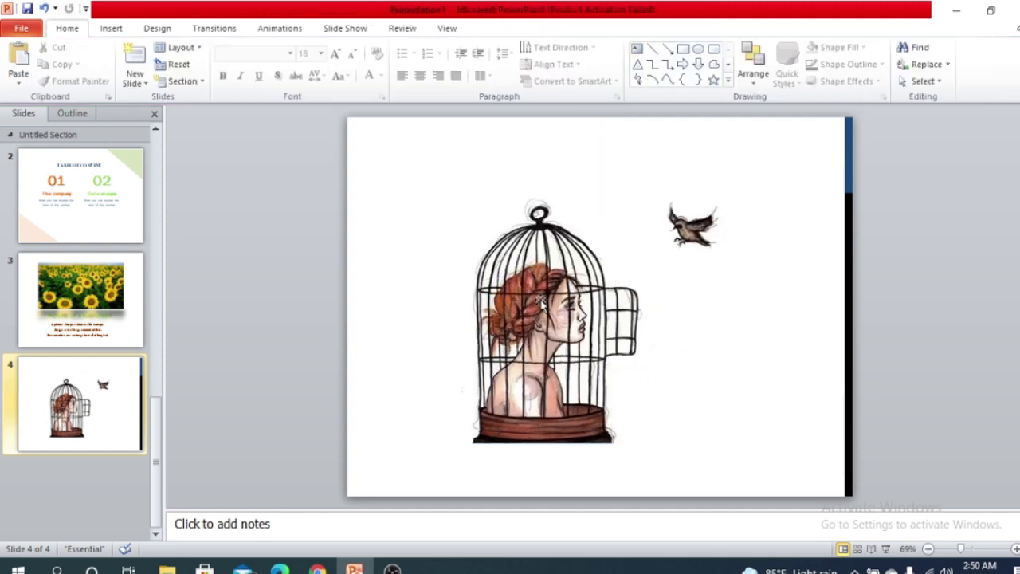
{"action": "left_click", "coordinate": [541, 300]}
{"action": "left_click", "coordinate": [157, 28]}
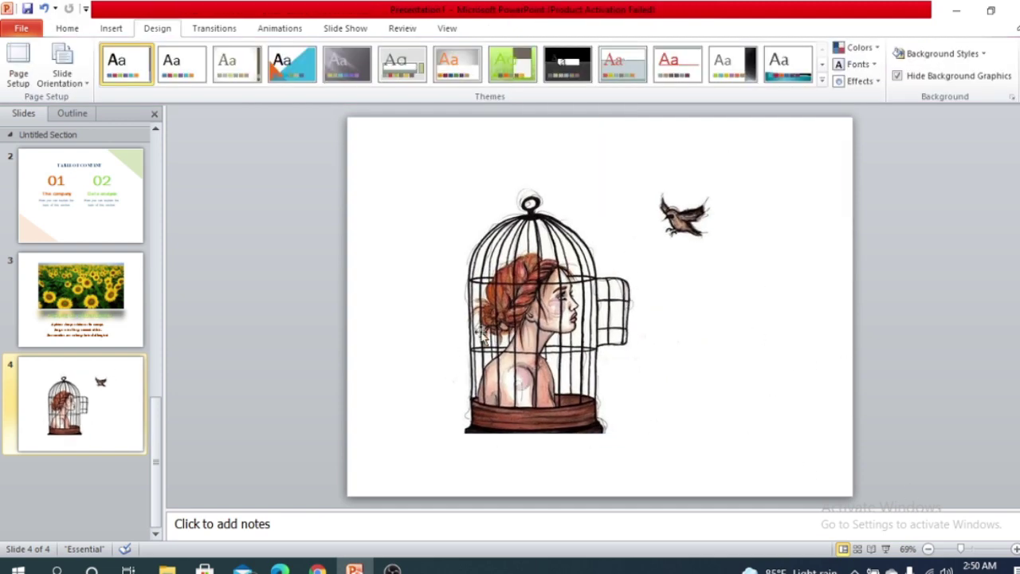
{"action": "mouse_move", "coordinate": [561, 330]}
{"action": "left_mouse_down"}
{"action": "mouse_move", "coordinate": [536, 311]}
{"action": "mouse_move", "coordinate": [512, 313]}
{"action": "left_mouse_up"}
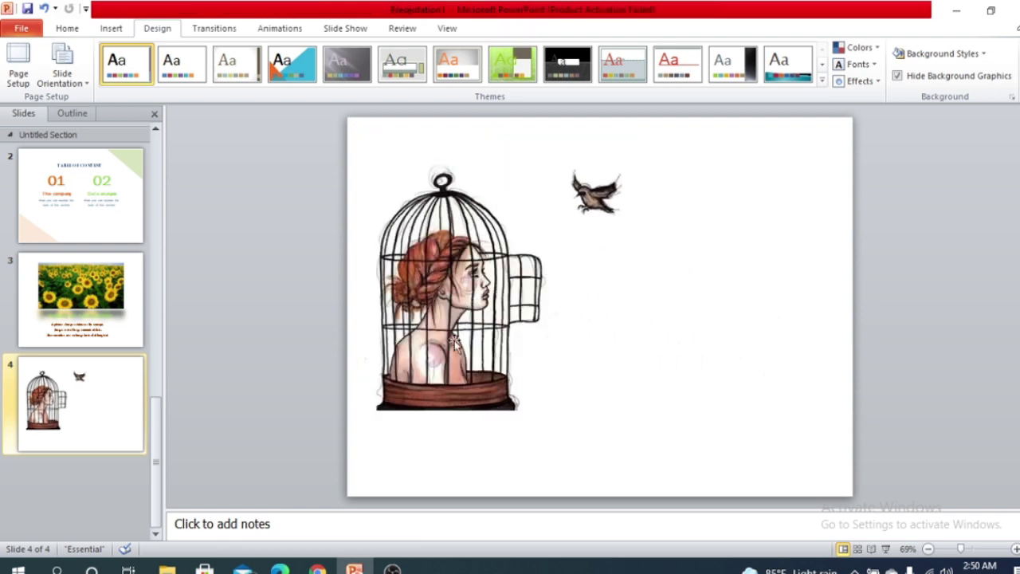
{"action": "left_click_drag", "start_coordinate": [442, 311], "coordinate": [440, 327]}
{"action": "left_click", "coordinate": [717, 266]}
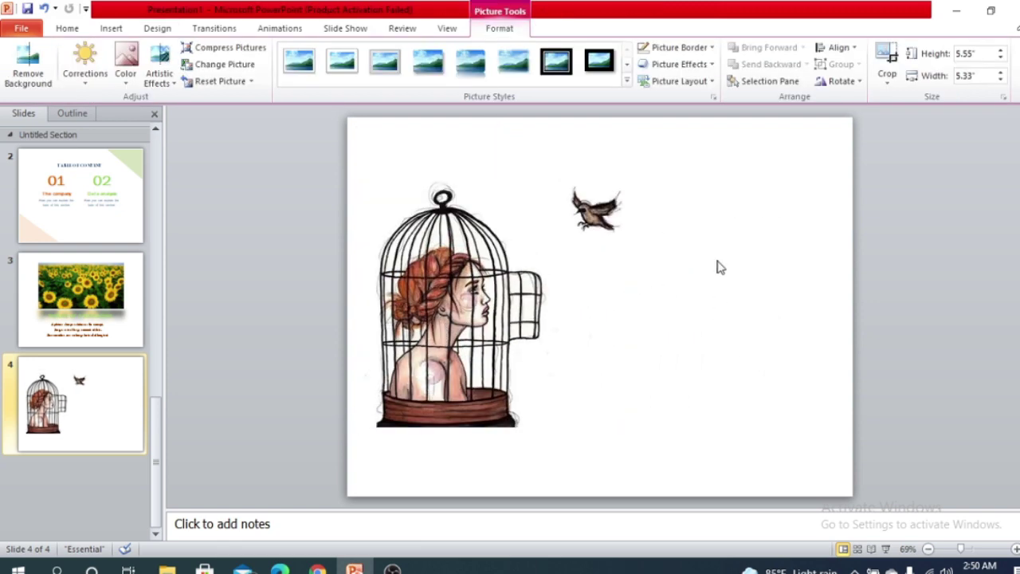
Add a text box right of the birdcage reading 'A picture always reinforces the concept'
{"action": "left_click", "coordinate": [116, 31]}
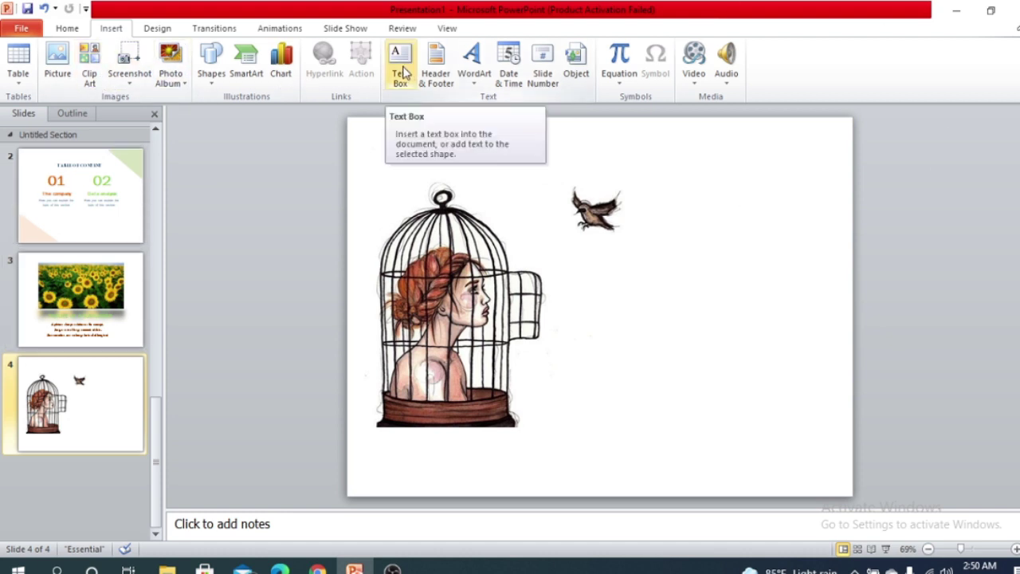
{"action": "left_click", "coordinate": [68, 30]}
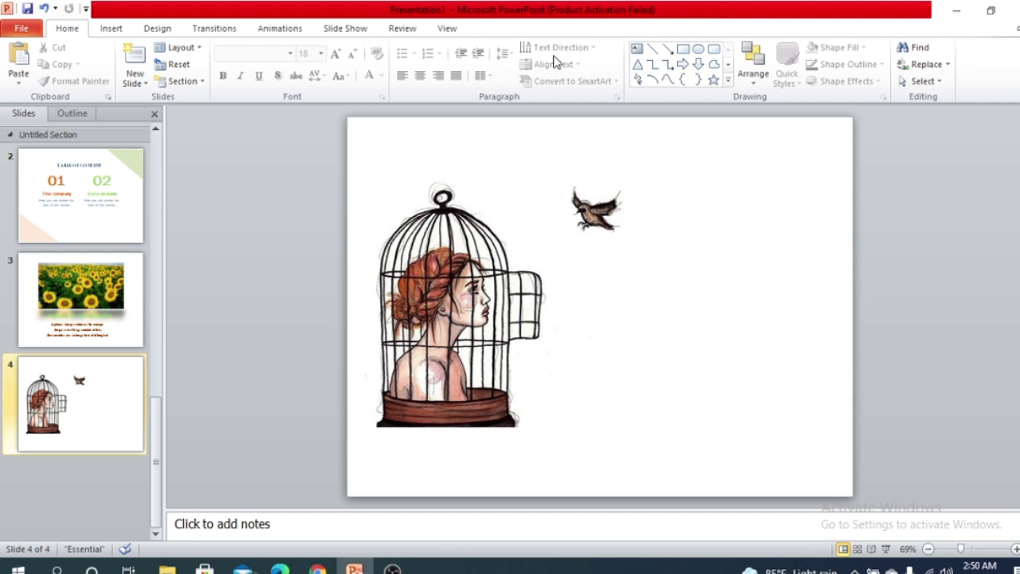
{"action": "left_click", "coordinate": [637, 50]}
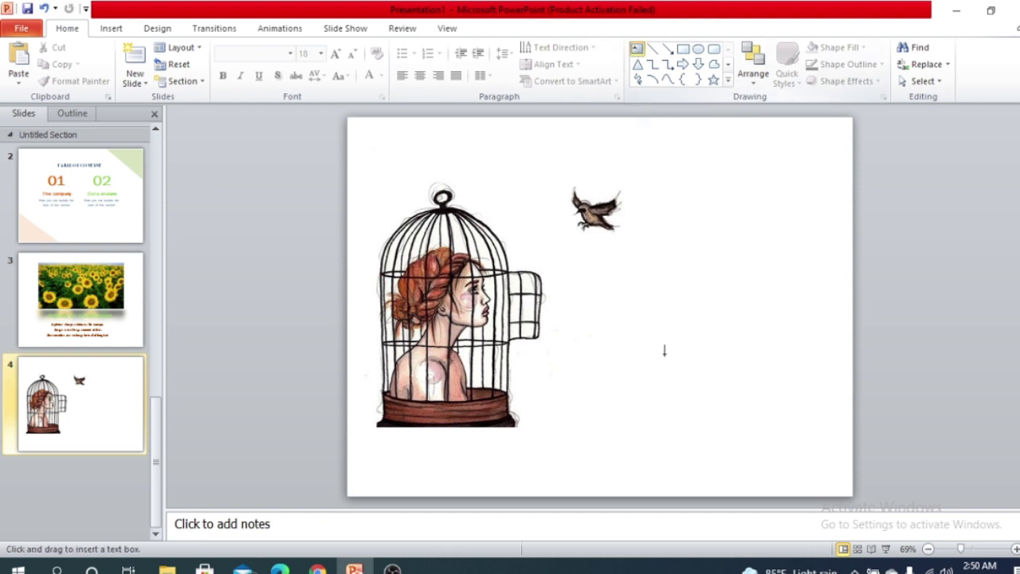
{"action": "left_click", "coordinate": [654, 277]}
{"action": "type", "text": "A picture always "}
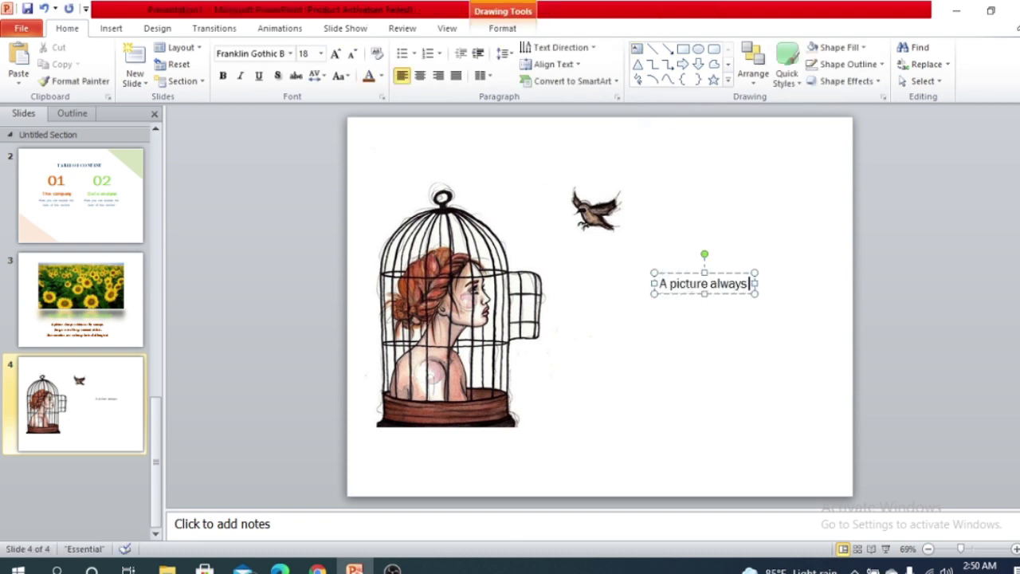
{"action": "type", "text": "reinforces the concept"}
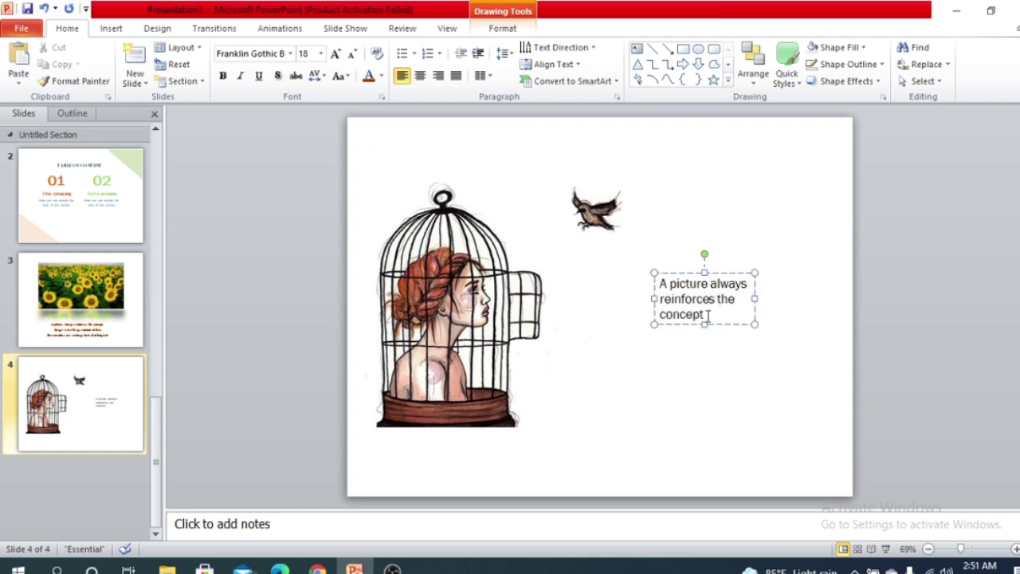
Format the caption bold, centred, 32 pt, in Adobe Garamond Pro Bold
{"action": "key", "text": "ctrl+a"}
{"action": "key", "text": "ctrl+b"}
{"action": "key", "text": "ctrl+e"}
{"action": "key", "text": "ctrl+shift+period"}
{"action": "key", "text": "ctrl+shift+period"}
{"action": "key", "text": "ctrl+shift+period"}
{"action": "mouse_move", "coordinate": [692, 271]}
{"action": "left_mouse_down"}
{"action": "mouse_move", "coordinate": [693, 229]}
{"action": "mouse_move", "coordinate": [731, 275]}
{"action": "left_mouse_up"}
{"action": "left_click", "coordinate": [290, 54]}
{"action": "left_click", "coordinate": [296, 196]}
{"action": "left_click", "coordinate": [921, 321]}
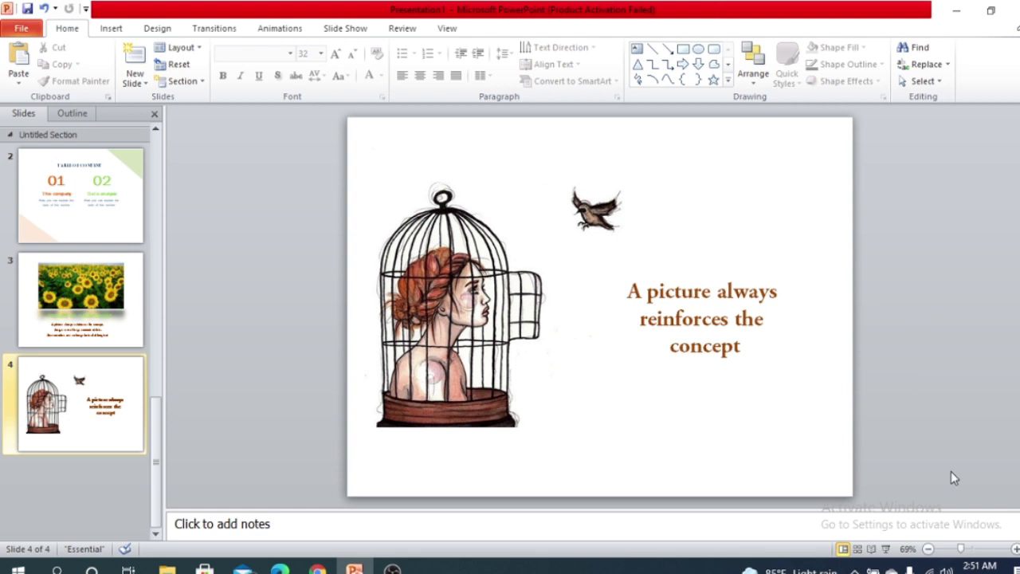
{"action": "left_click", "coordinate": [112, 29]}
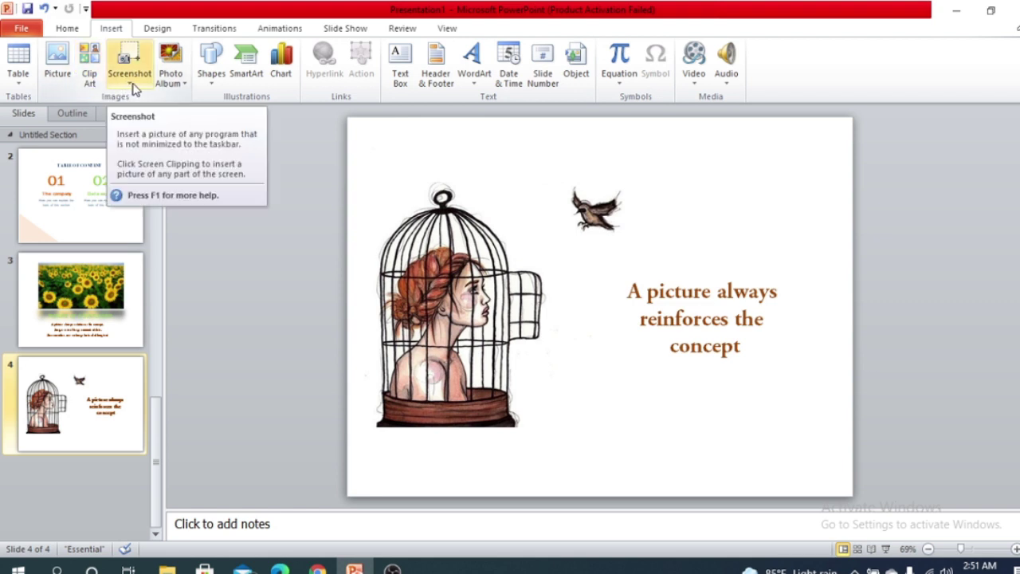
{"action": "left_click", "coordinate": [97, 82]}
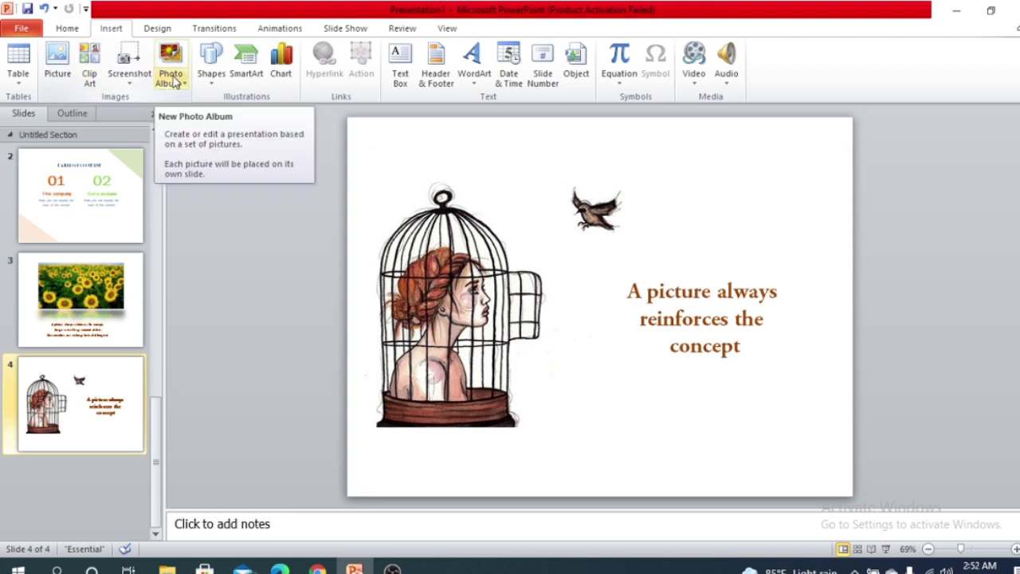
{"action": "left_click", "coordinate": [208, 75]}
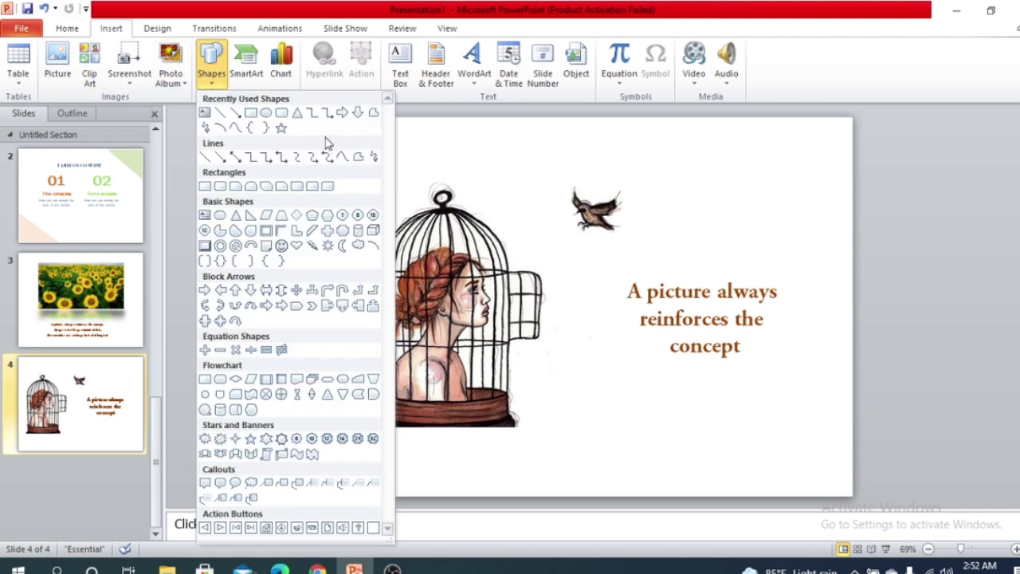
{"action": "left_click", "coordinate": [67, 29]}
{"action": "left_click", "coordinate": [113, 32]}
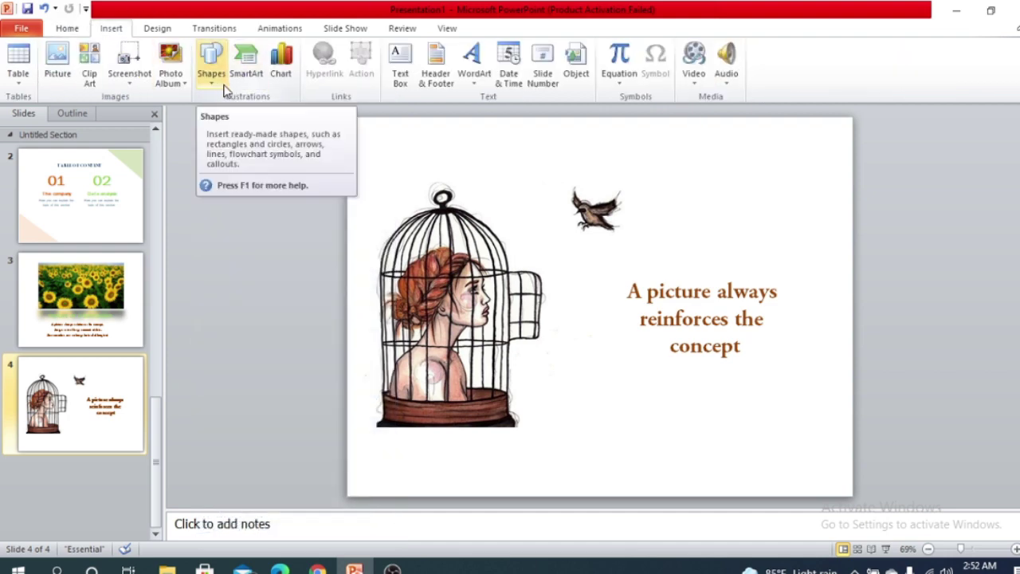
{"action": "left_click", "coordinate": [248, 70]}
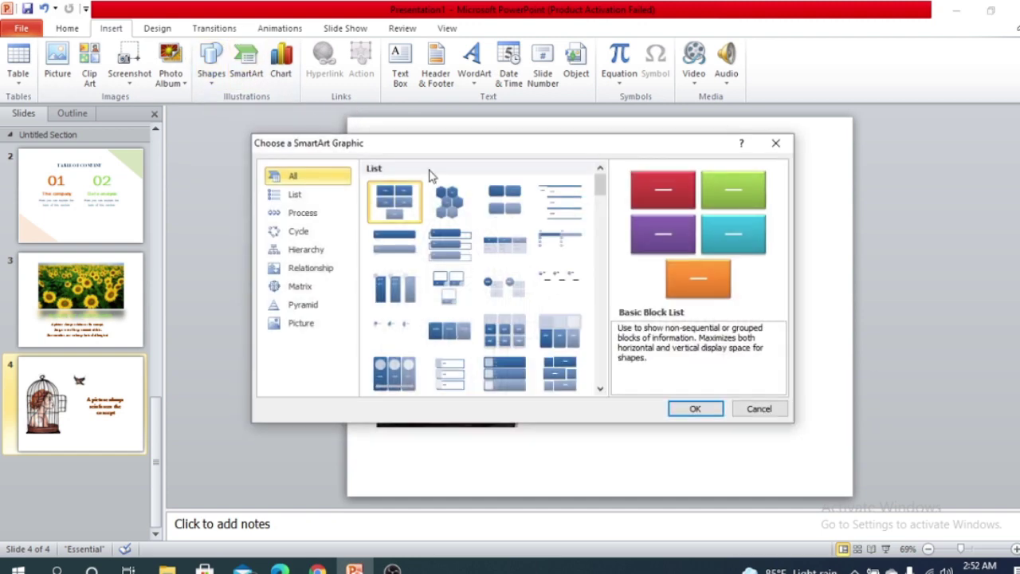
{"action": "left_click", "coordinate": [776, 142]}
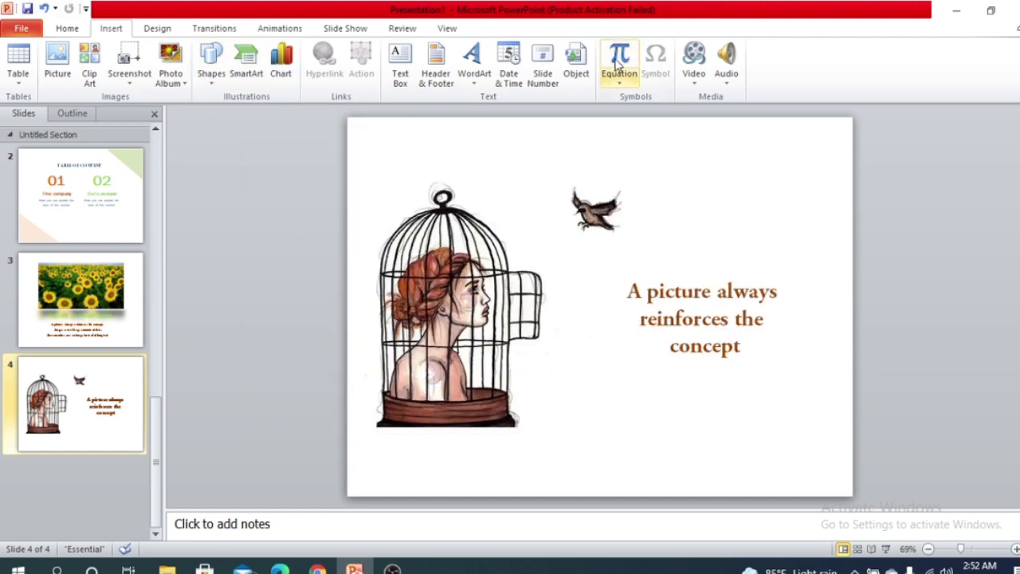
{"action": "left_click", "coordinate": [695, 82]}
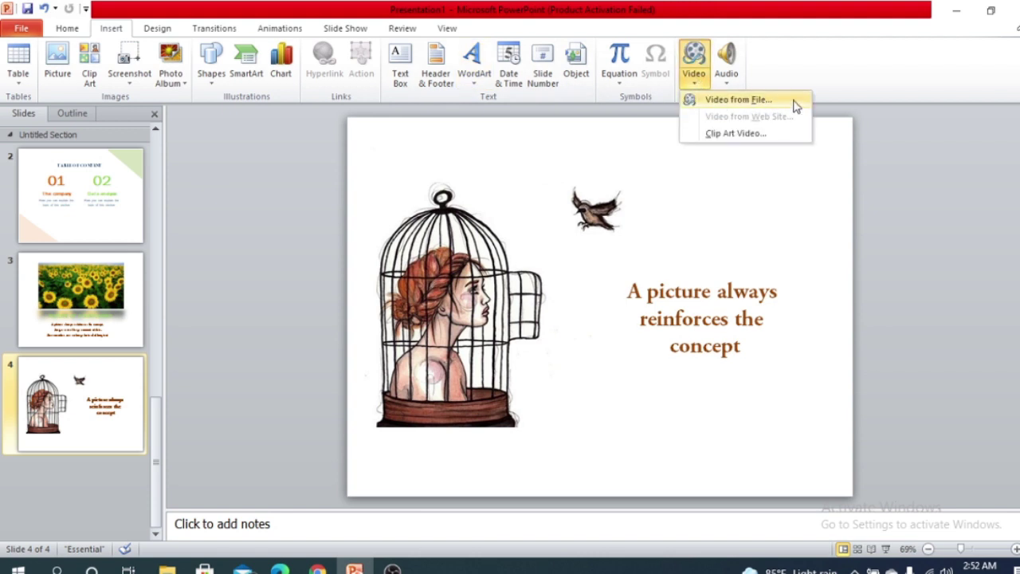
{"action": "left_click", "coordinate": [726, 83]}
{"action": "left_click", "coordinate": [725, 83]}
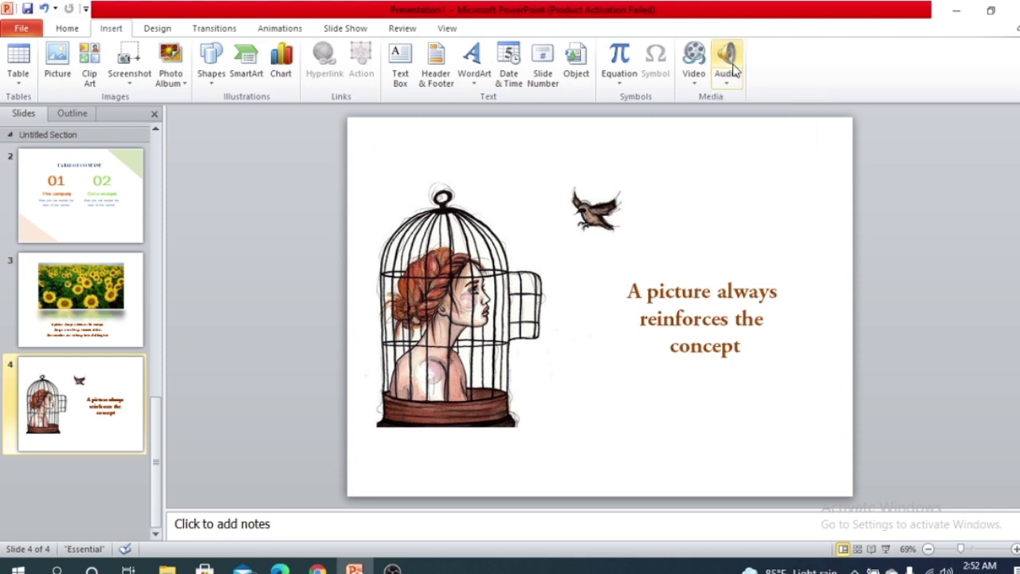
{"action": "left_click", "coordinate": [625, 84]}
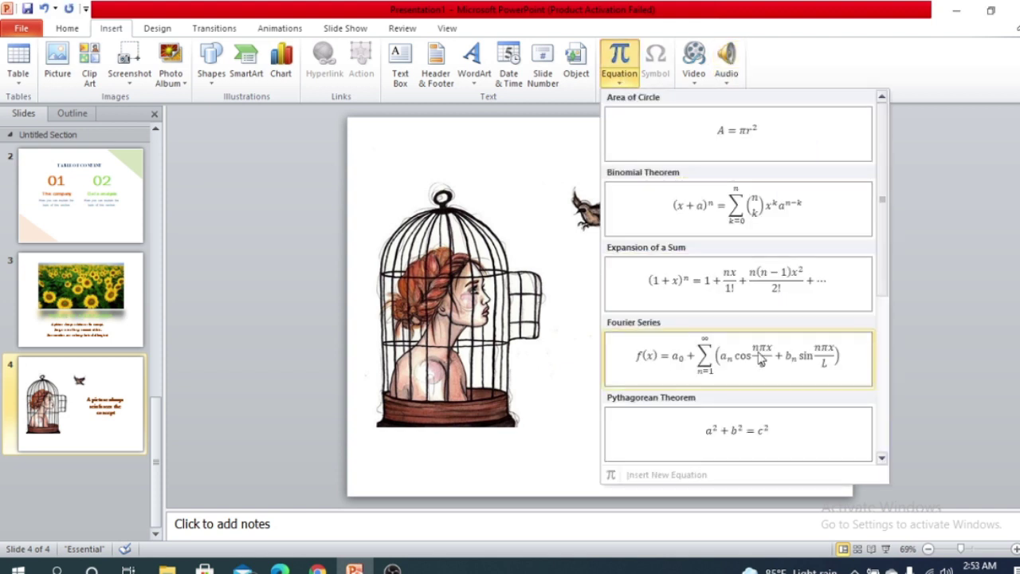
{"action": "scroll", "coordinate": [761, 360], "scroll_direction": "down", "scroll_amount": 3}
{"action": "scroll", "coordinate": [735, 382], "scroll_direction": "down", "scroll_amount": 2}
{"action": "scroll", "coordinate": [755, 396], "scroll_direction": "up", "scroll_amount": 5}
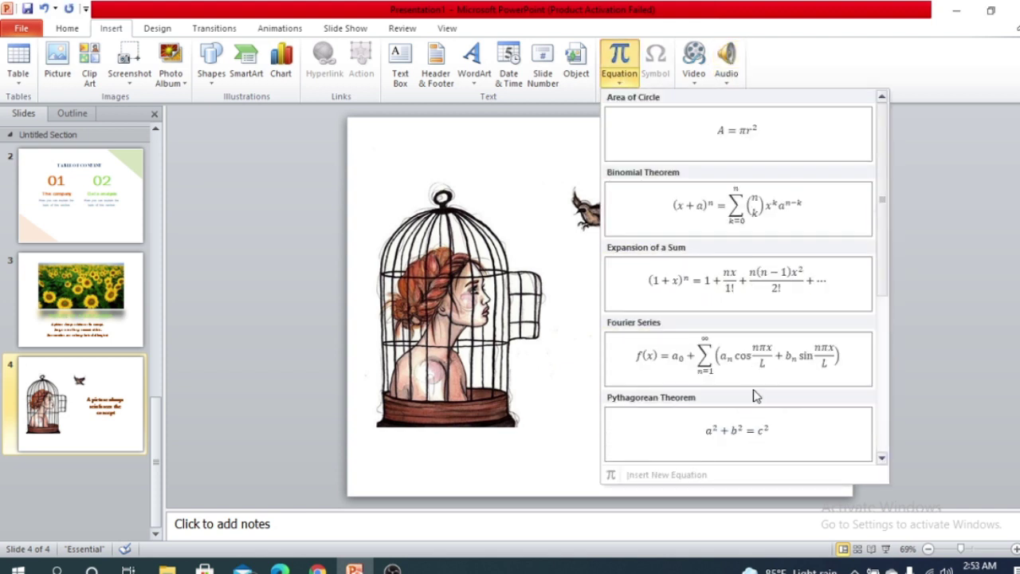
{"action": "scroll", "coordinate": [723, 478], "scroll_direction": "down", "scroll_amount": 3}
{"action": "scroll", "coordinate": [721, 388], "scroll_direction": "down", "scroll_amount": 2}
{"action": "scroll", "coordinate": [746, 133], "scroll_direction": "up", "scroll_amount": 5}
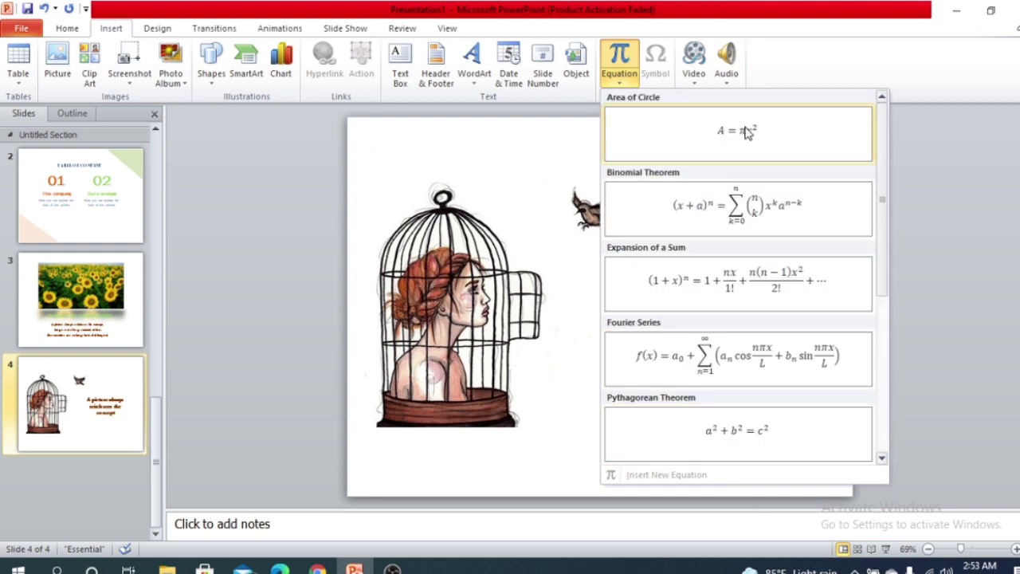
{"action": "scroll", "coordinate": [711, 163], "scroll_direction": "down", "scroll_amount": 4}
{"action": "left_click", "coordinate": [651, 81]}
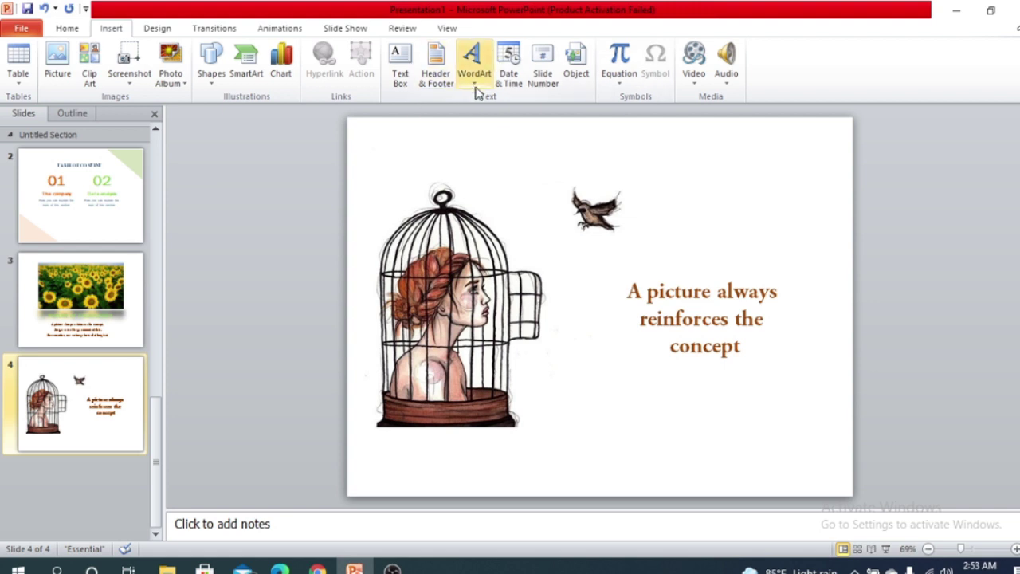
Add a red WordArt reading 'Caged girl' below the caged-girl picture
{"action": "left_click", "coordinate": [474, 59]}
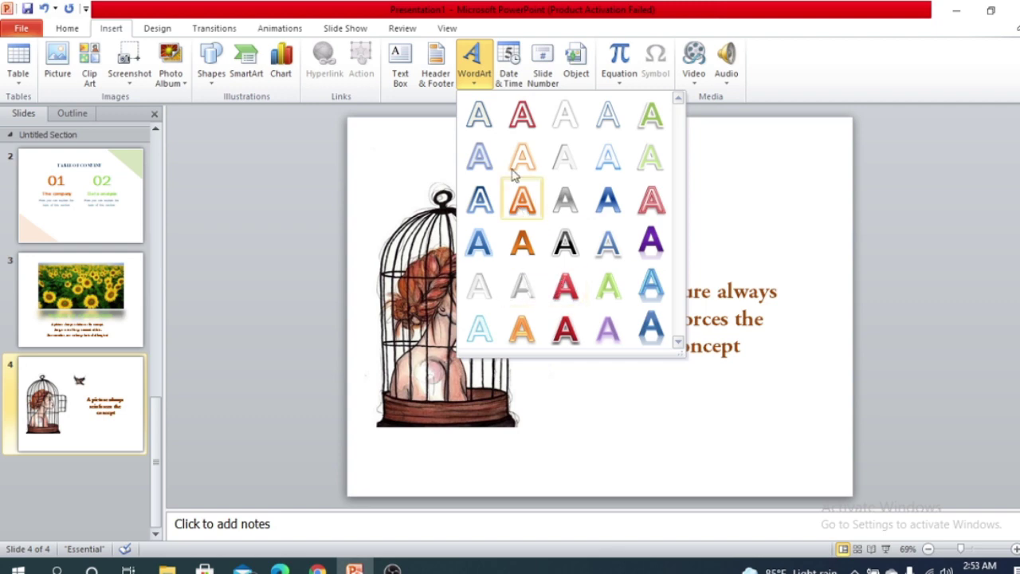
{"action": "left_click", "coordinate": [563, 293]}
{"action": "left_click_drag", "start_coordinate": [676, 381], "coordinate": [445, 430]}
{"action": "type", "text": "Caged girl"}
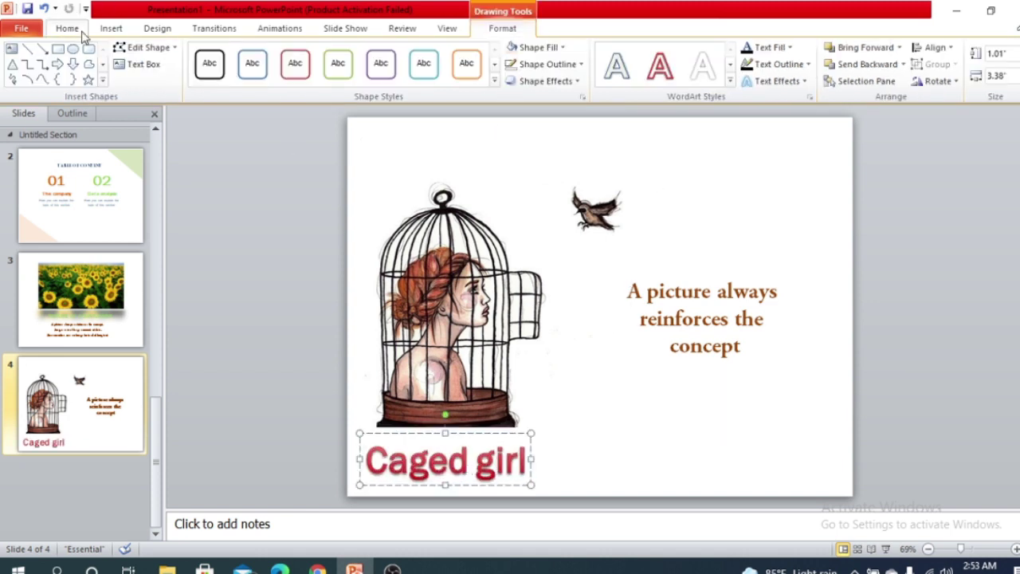
{"action": "left_click", "coordinate": [106, 29]}
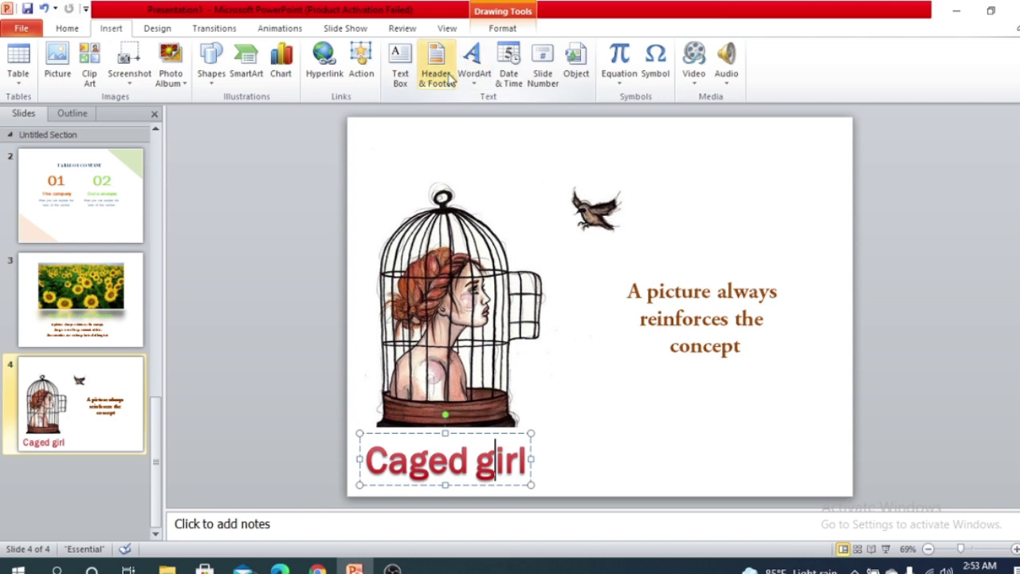
Insert the date as 'Monday, July 26, 2021' in a new text box at top right
{"action": "left_click", "coordinate": [507, 89]}
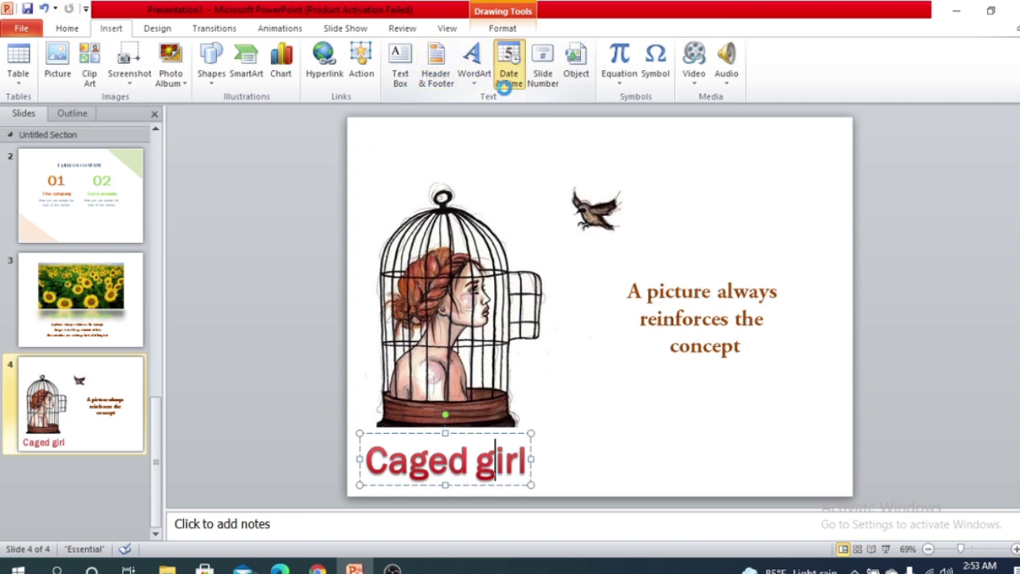
{"action": "key", "text": "Return"}
{"action": "left_click", "coordinate": [732, 161]}
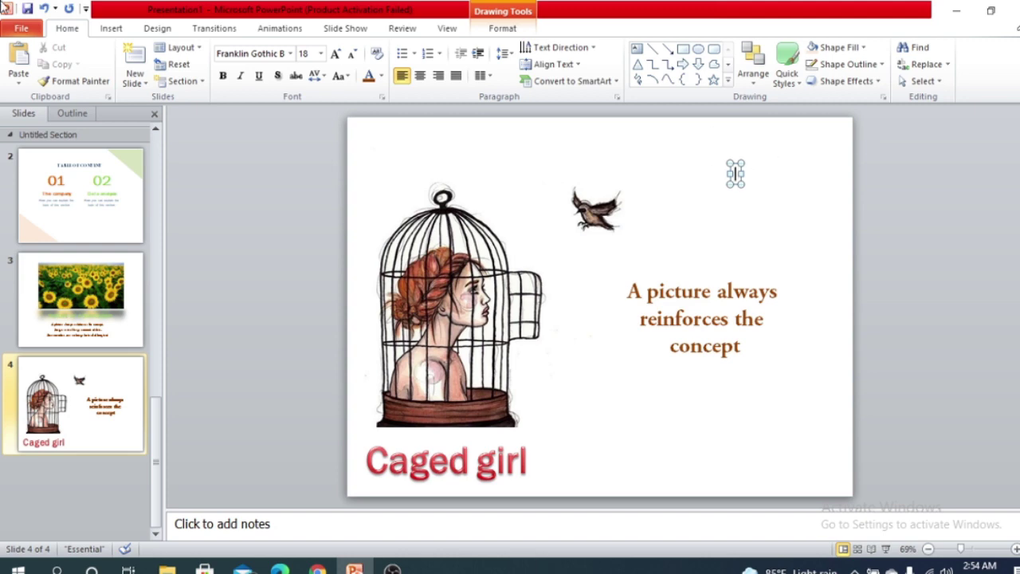
{"action": "left_click", "coordinate": [111, 28]}
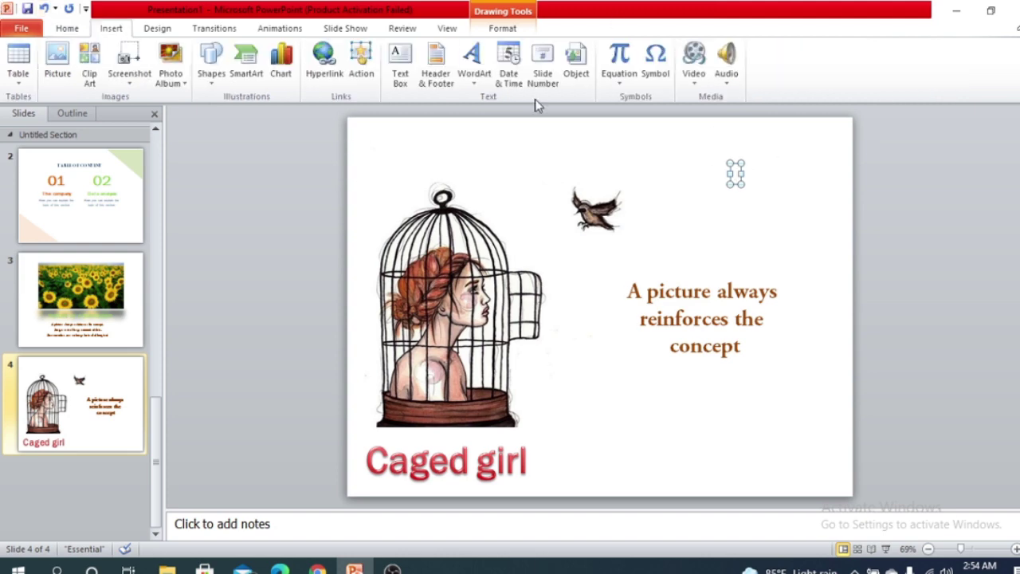
{"action": "left_click", "coordinate": [510, 86]}
{"action": "left_click", "coordinate": [300, 220]}
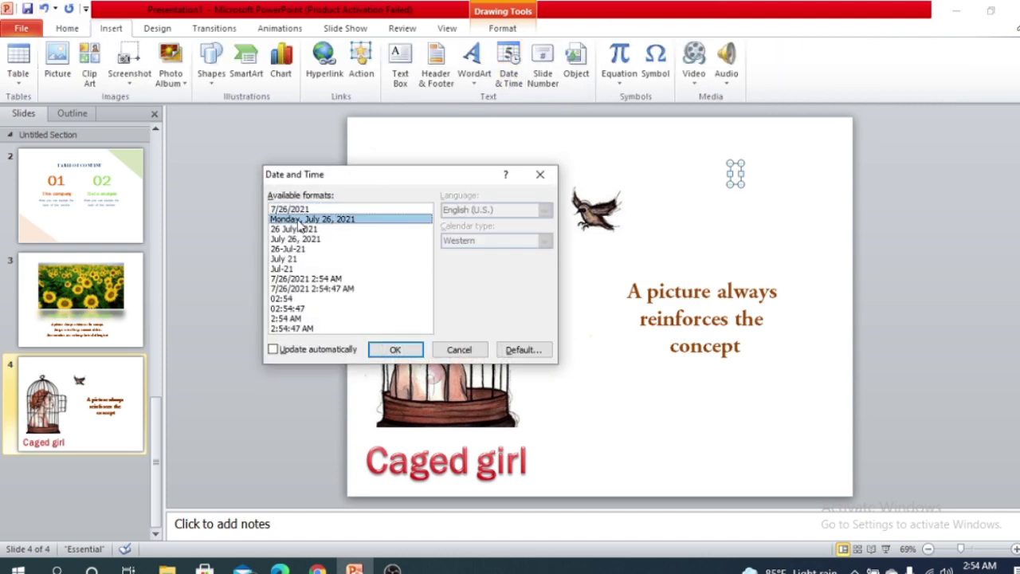
{"action": "left_click_drag", "start_coordinate": [301, 241], "coordinate": [296, 322]}
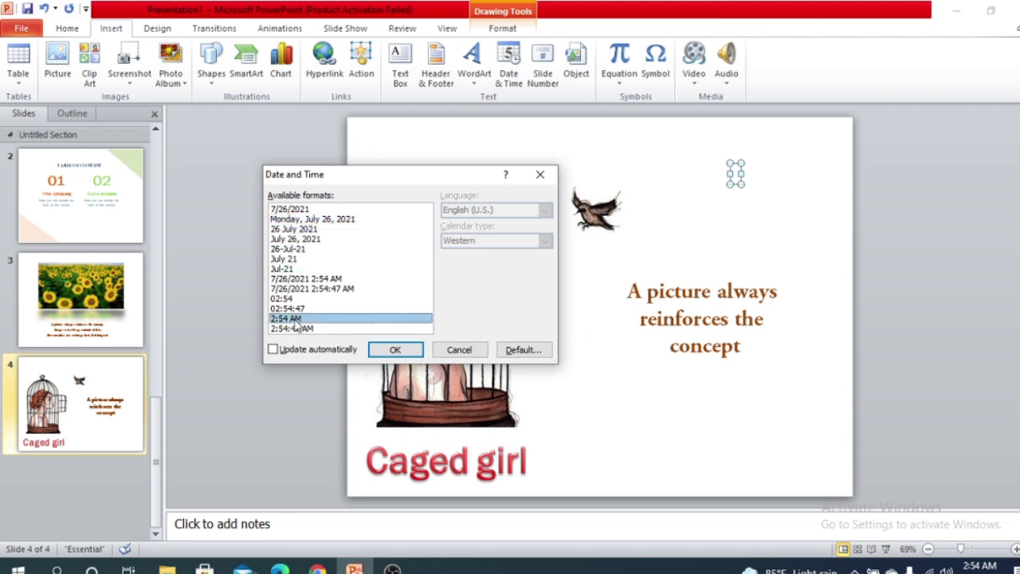
{"action": "left_click", "coordinate": [343, 219]}
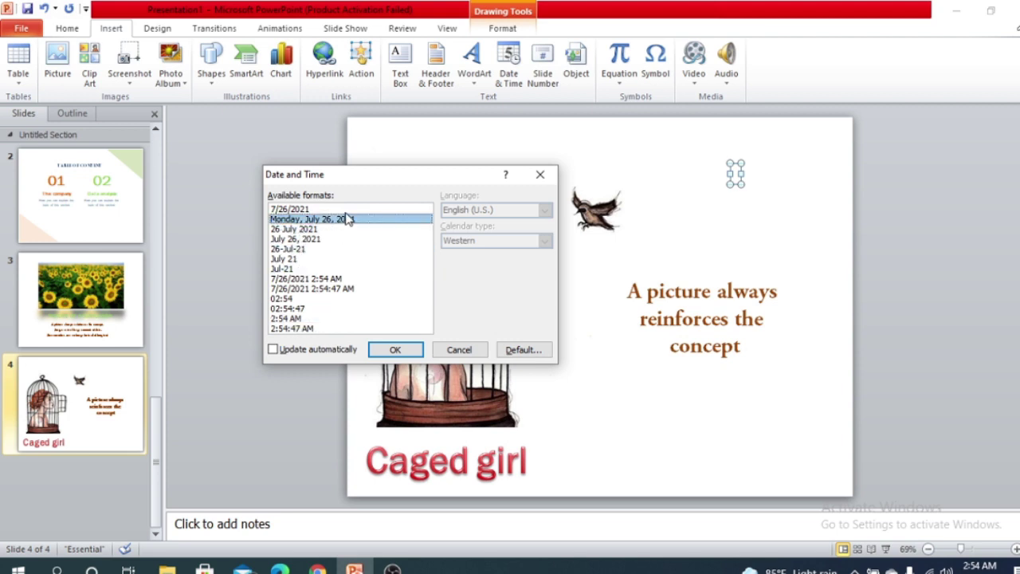
{"action": "left_click", "coordinate": [398, 351]}
Move the date box into the top-right corner and remove a stray slide number
{"action": "mouse_move", "coordinate": [776, 164]}
{"action": "left_mouse_down"}
{"action": "mouse_move", "coordinate": [741, 416]}
{"action": "mouse_move", "coordinate": [750, 115]}
{"action": "mouse_move", "coordinate": [753, 128]}
{"action": "left_mouse_up"}
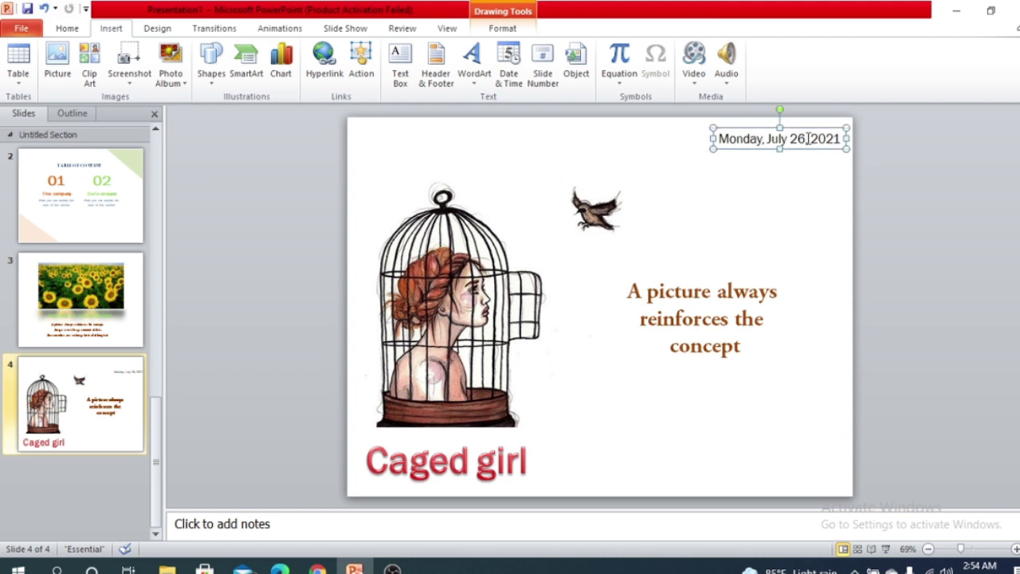
{"action": "left_click", "coordinate": [733, 212]}
{"action": "left_click", "coordinate": [792, 137]}
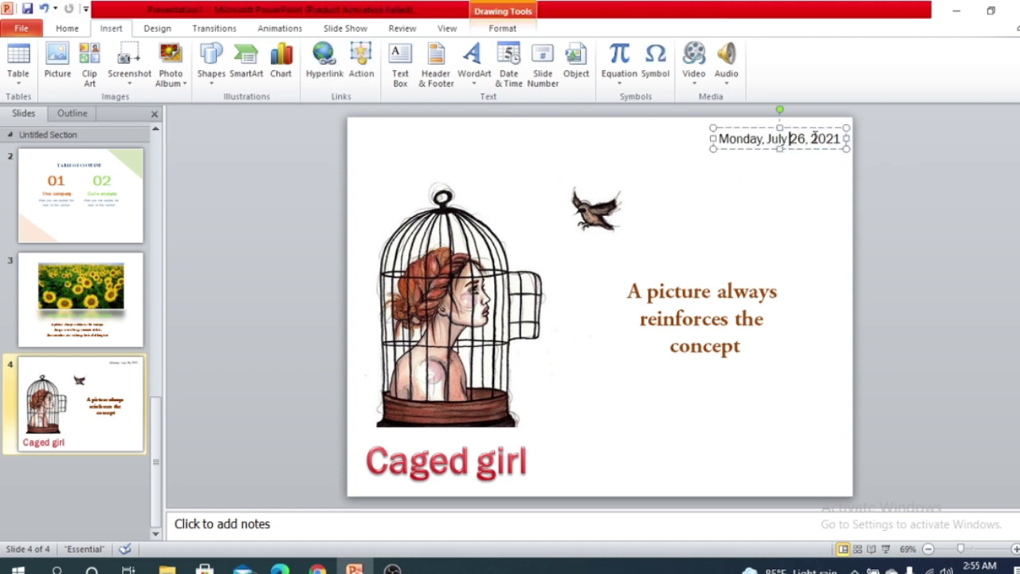
{"action": "left_click", "coordinate": [555, 77]}
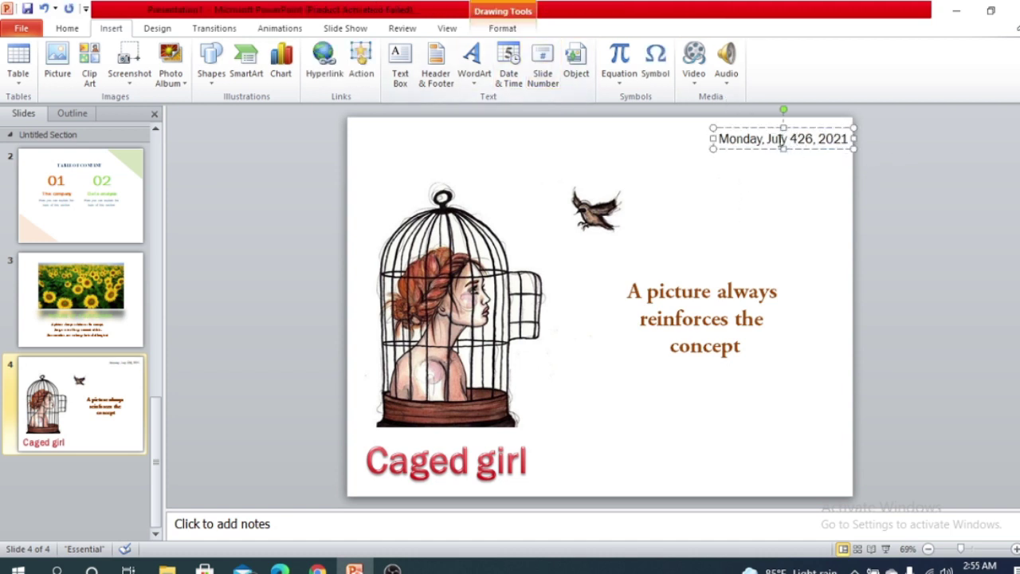
{"action": "key", "text": "BackSpace"}
{"action": "left_click", "coordinate": [813, 227]}
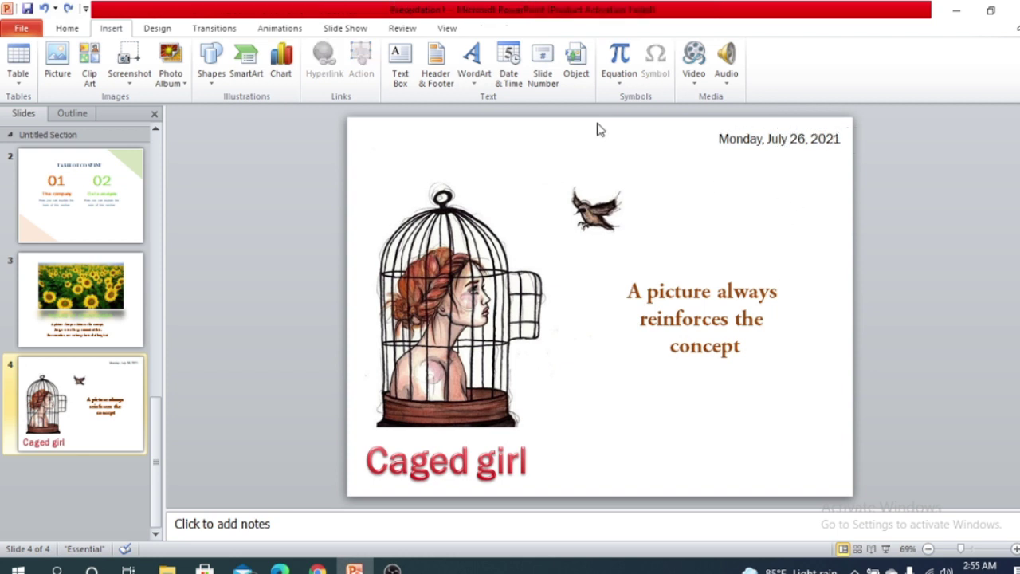
Browse the Insert Object type list without inserting anything
{"action": "left_click", "coordinate": [578, 72]}
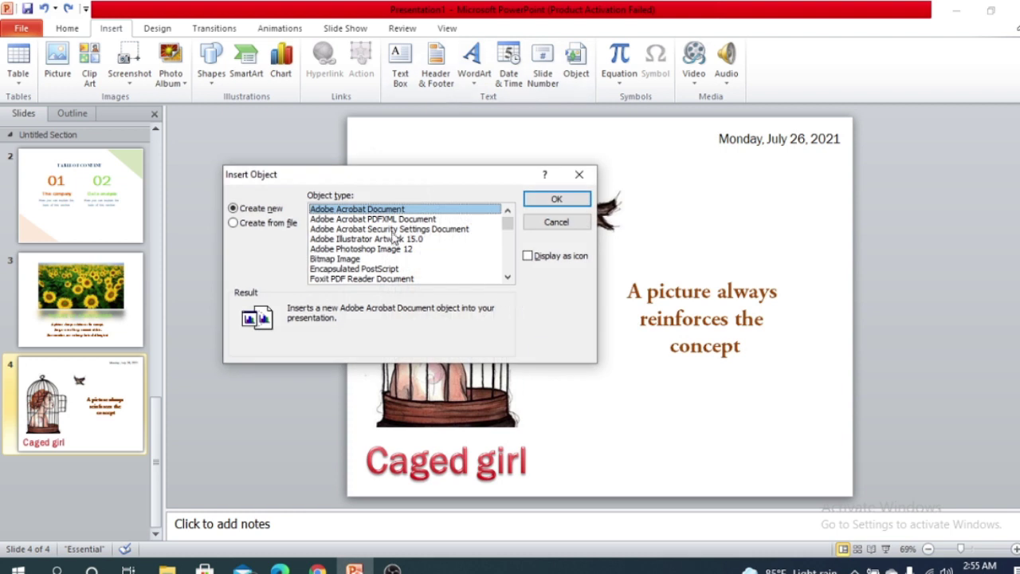
{"action": "scroll", "coordinate": [430, 271], "scroll_direction": "down", "scroll_amount": 2}
{"action": "scroll", "coordinate": [429, 268], "scroll_direction": "up", "scroll_amount": 2}
{"action": "scroll", "coordinate": [428, 271], "scroll_direction": "down", "scroll_amount": 5}
{"action": "scroll", "coordinate": [428, 268], "scroll_direction": "up", "scroll_amount": 5}
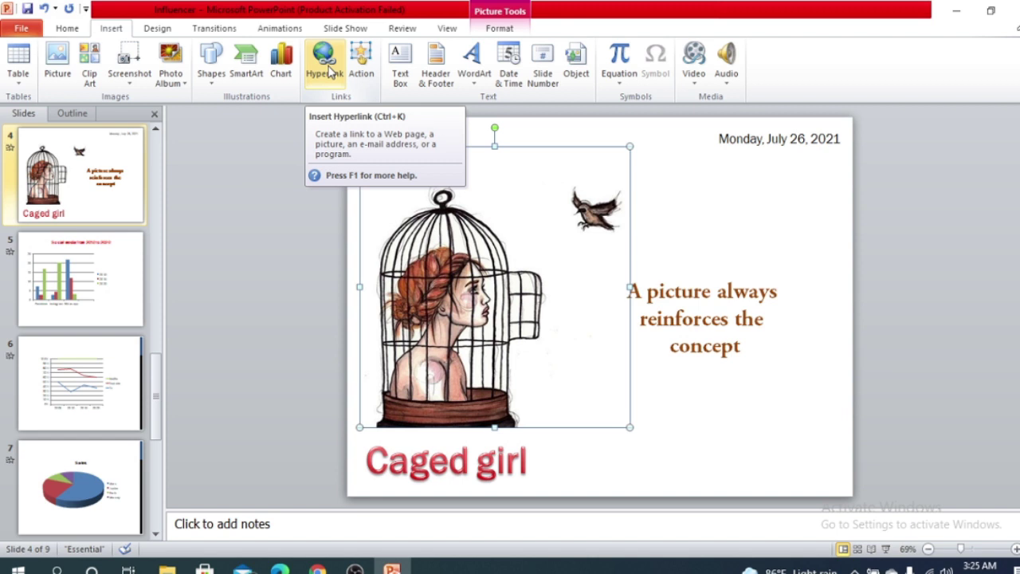
Hyperlink the birdcage picture to powerpoint1.mp4 in the 1.project folder
{"action": "left_click", "coordinate": [330, 72]}
{"action": "left_click", "coordinate": [331, 78]}
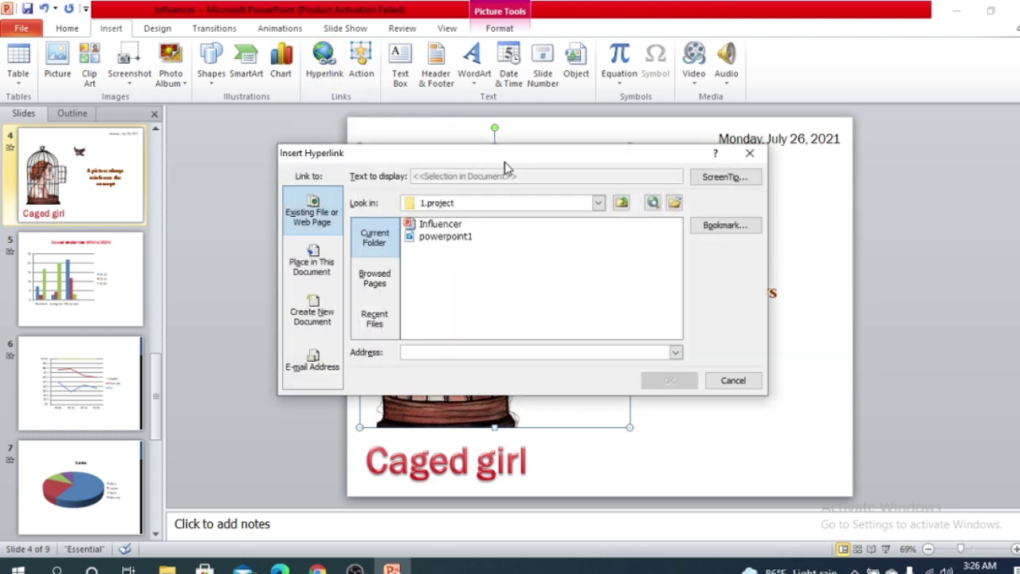
{"action": "left_click_drag", "start_coordinate": [505, 162], "coordinate": [607, 156]}
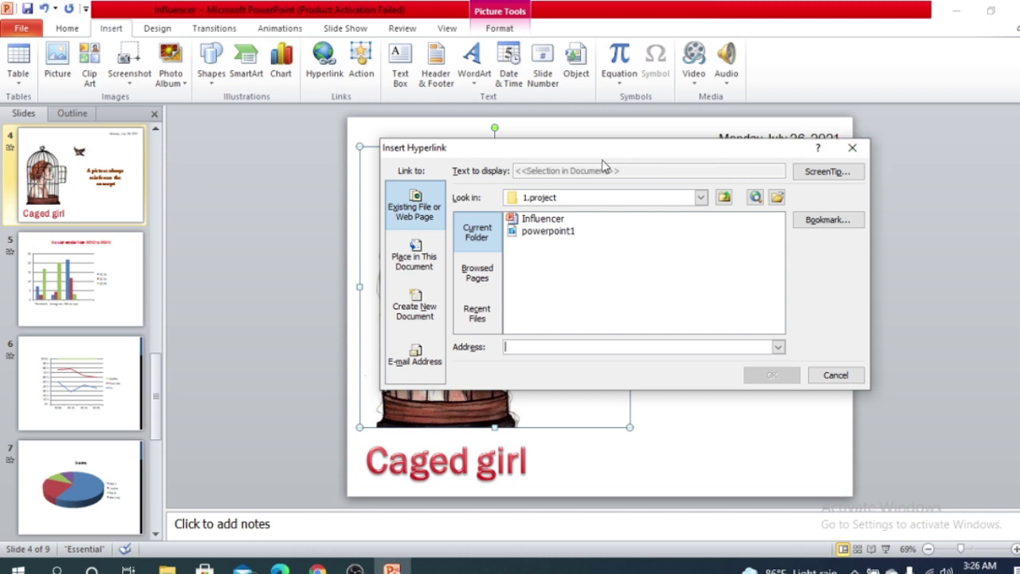
{"action": "left_click_drag", "start_coordinate": [606, 161], "coordinate": [768, 157]}
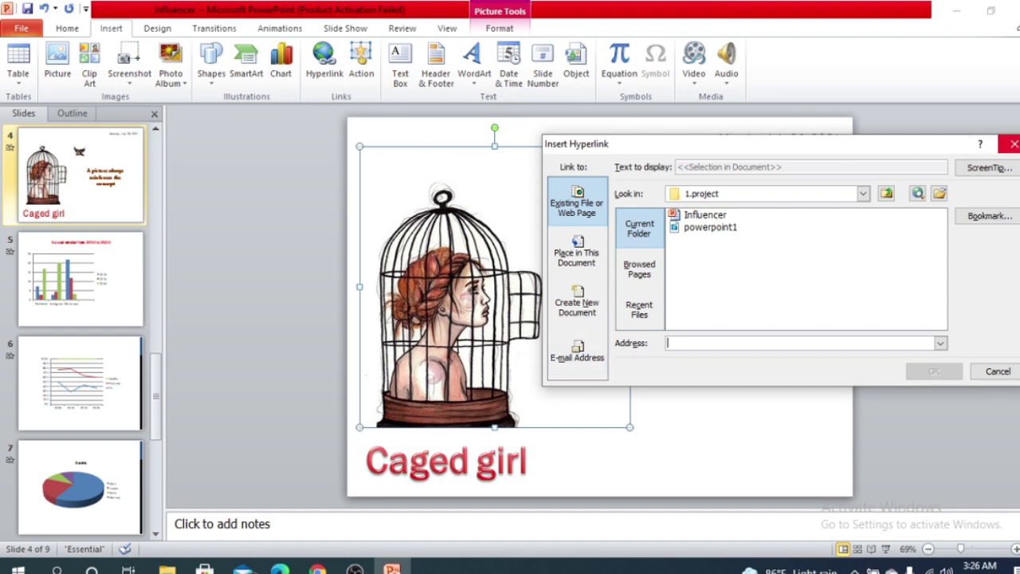
{"action": "left_click", "coordinate": [1013, 143]}
{"action": "left_click", "coordinate": [323, 67]}
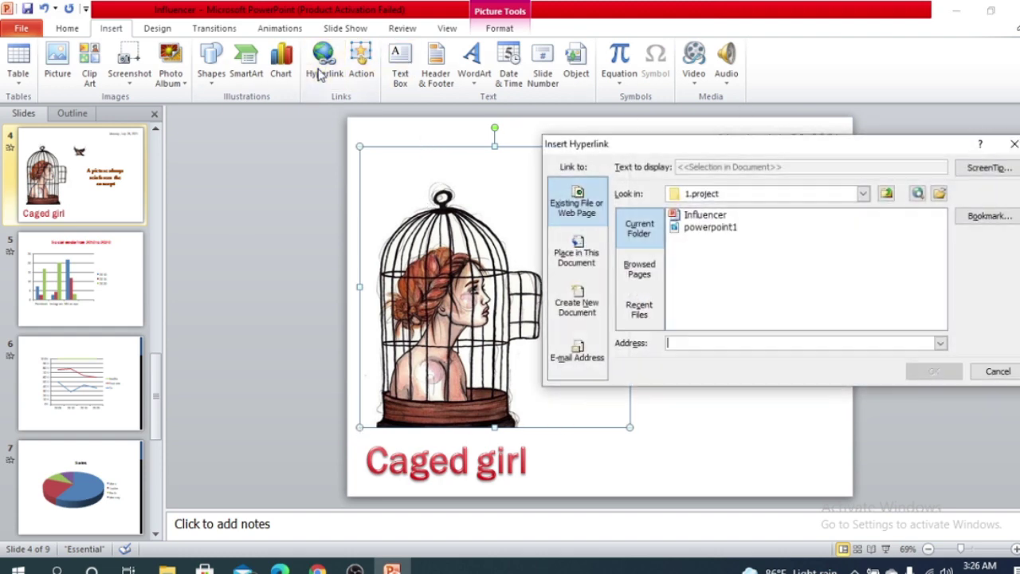
{"action": "left_click_drag", "start_coordinate": [761, 146], "coordinate": [770, 122]}
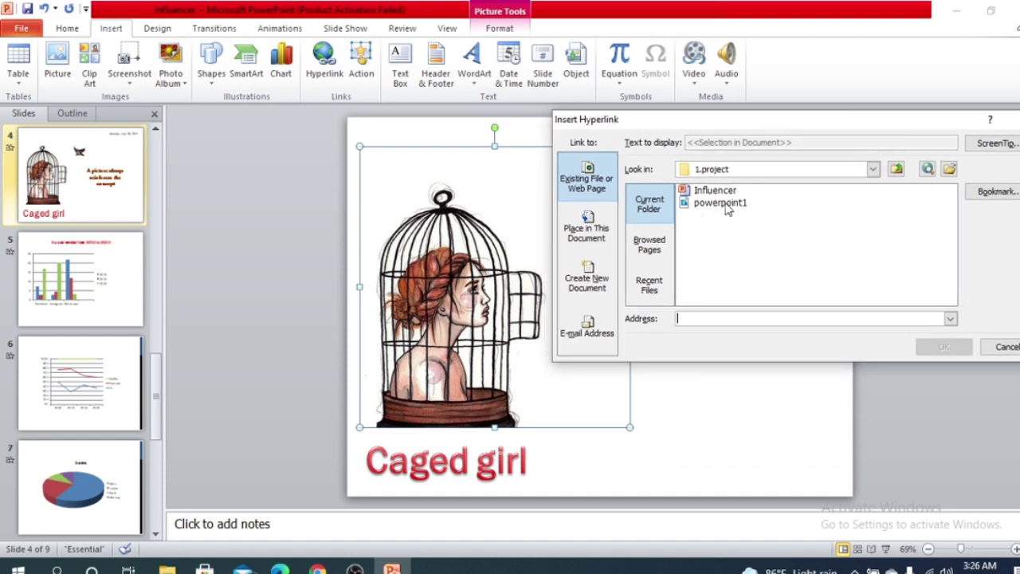
{"action": "left_click", "coordinate": [725, 204]}
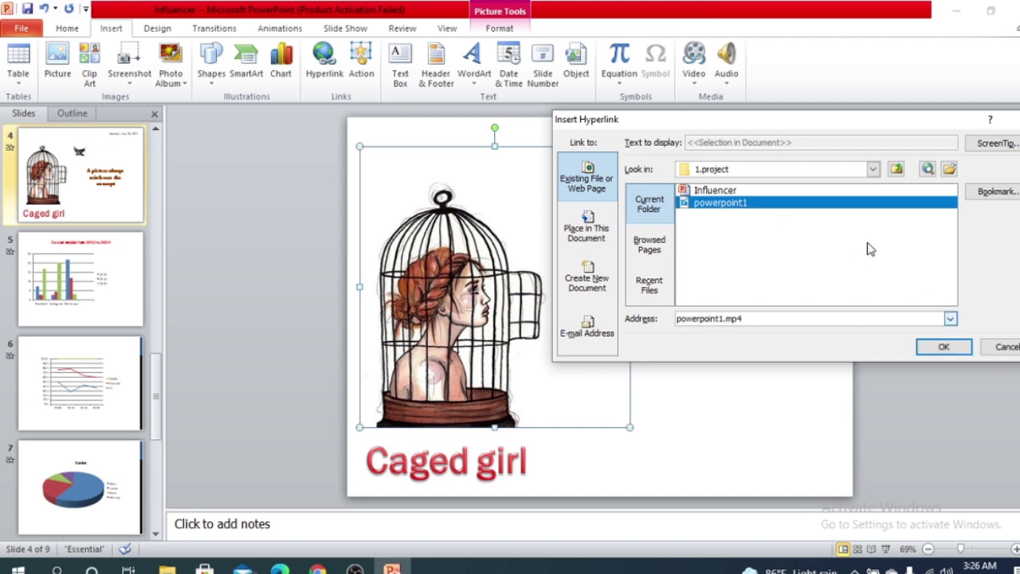
{"action": "left_click_drag", "start_coordinate": [911, 118], "coordinate": [841, 110]}
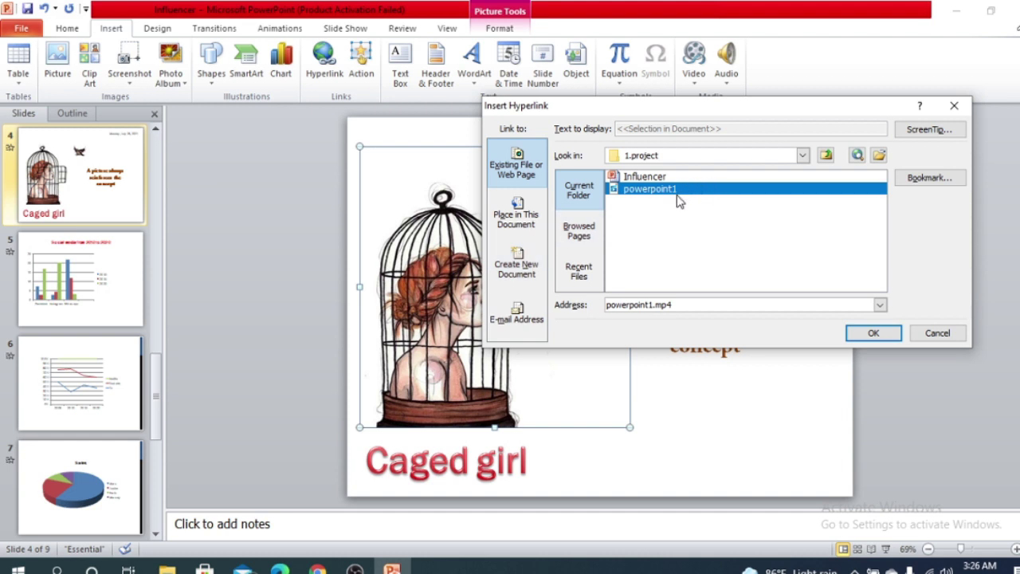
{"action": "left_click", "coordinate": [880, 337]}
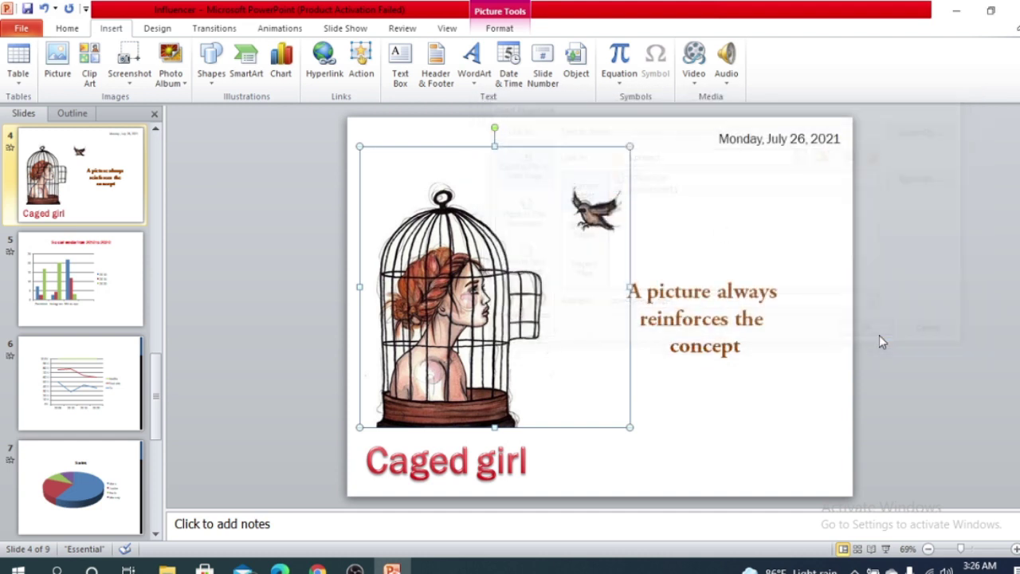
Run the slide show from slide 4, play the linked powerpoint1 video, then close it and exit
{"action": "left_click", "coordinate": [885, 550]}
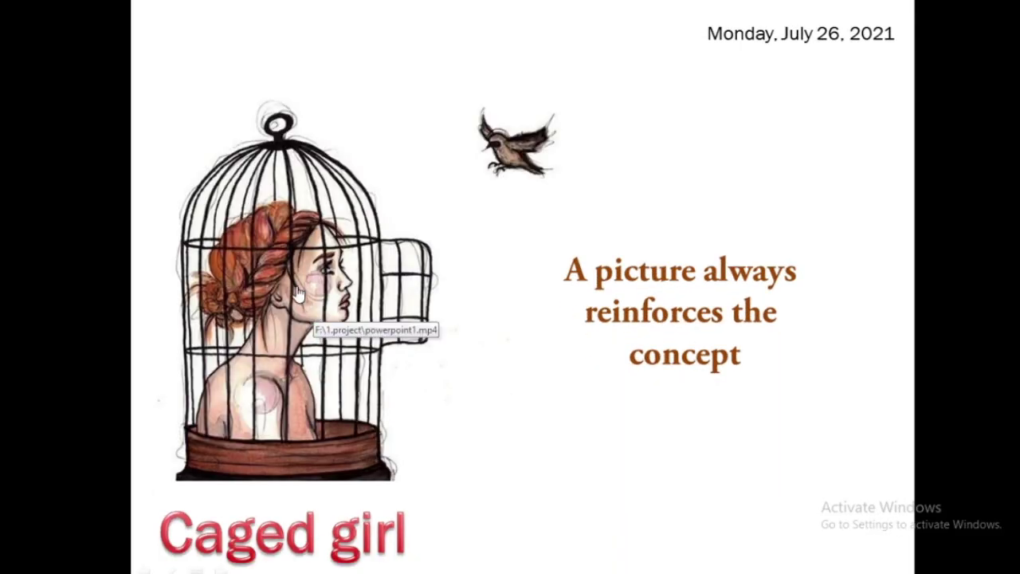
{"action": "left_click", "coordinate": [293, 289]}
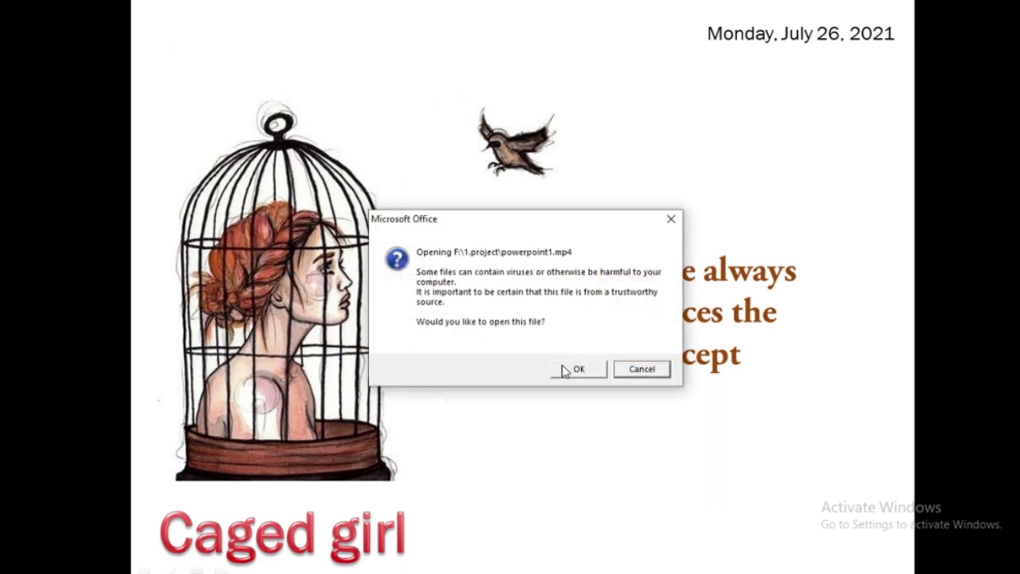
{"action": "left_click", "coordinate": [567, 369]}
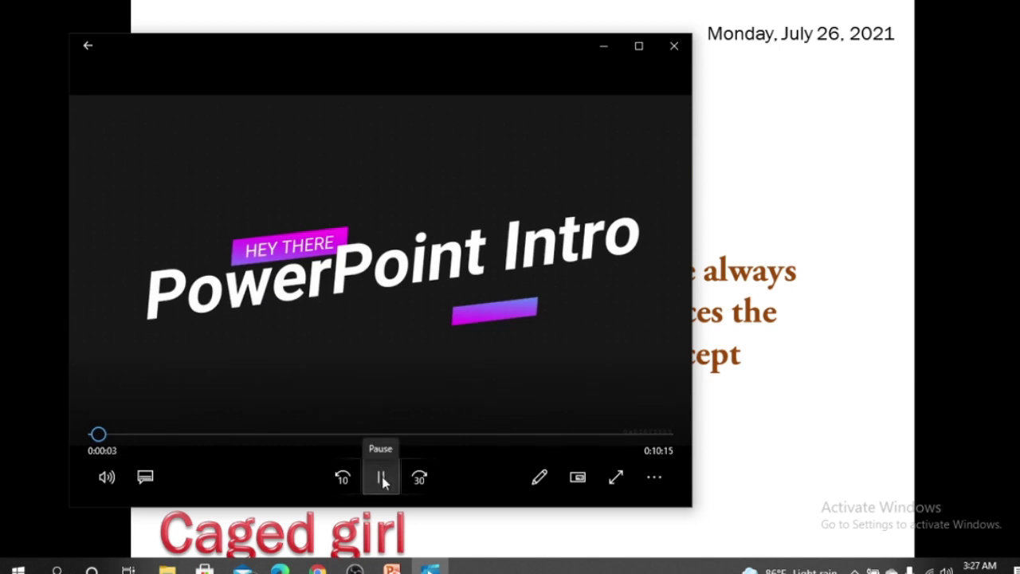
{"action": "left_click", "coordinate": [382, 478]}
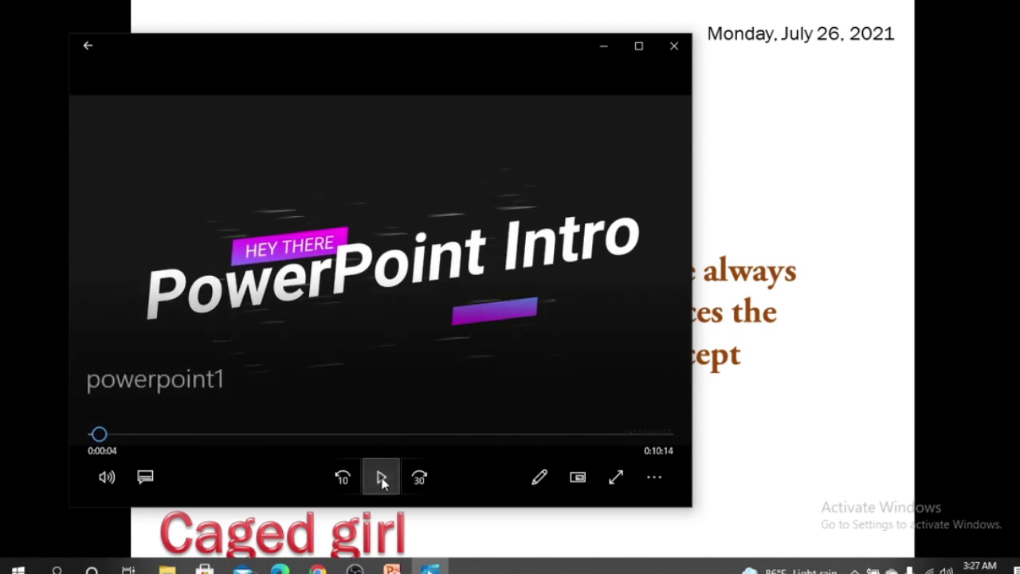
{"action": "left_click", "coordinate": [674, 48]}
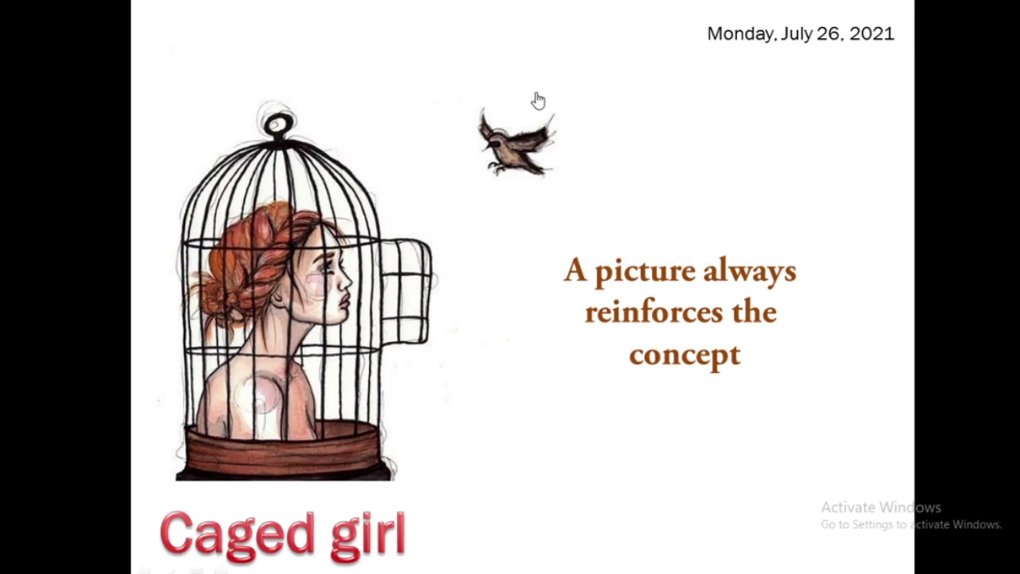
{"action": "key", "text": "Escape"}
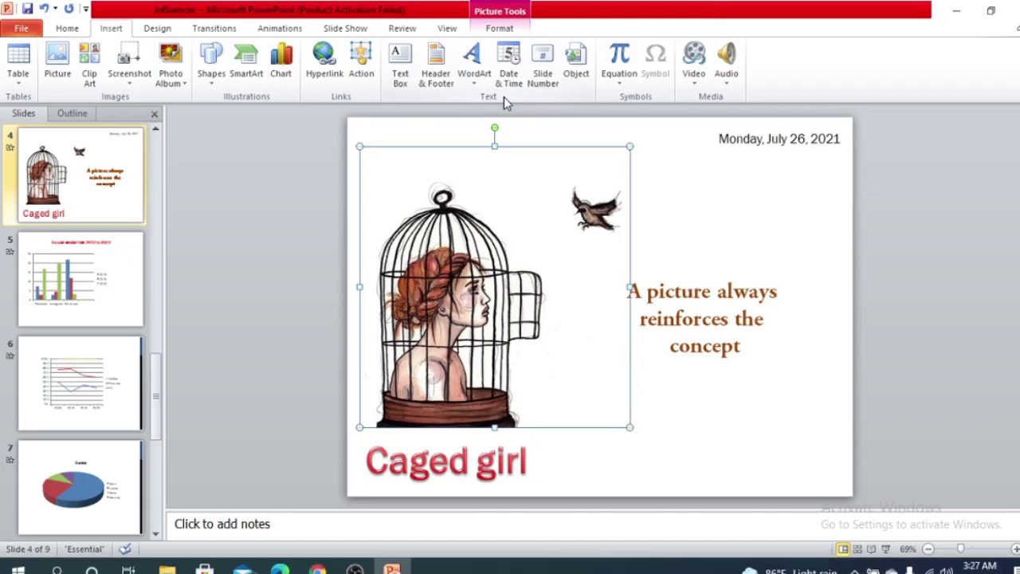
Select the 'A picture always reinforces the concept' text box as a whole
{"action": "left_click", "coordinate": [694, 362]}
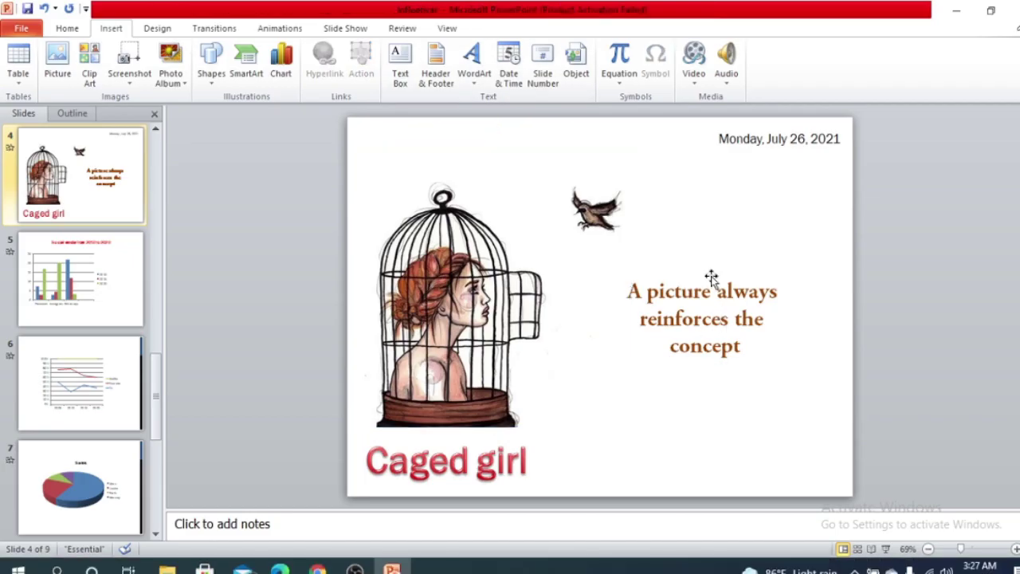
{"action": "left_click", "coordinate": [704, 294]}
{"action": "key", "text": "Escape"}
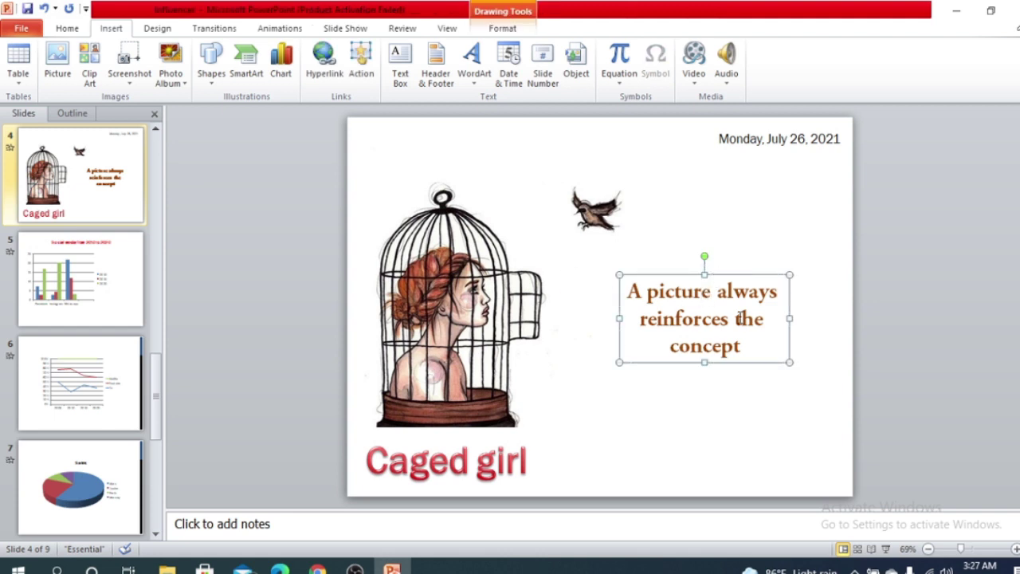
{"action": "left_click", "coordinate": [676, 407]}
{"action": "left_click", "coordinate": [694, 310]}
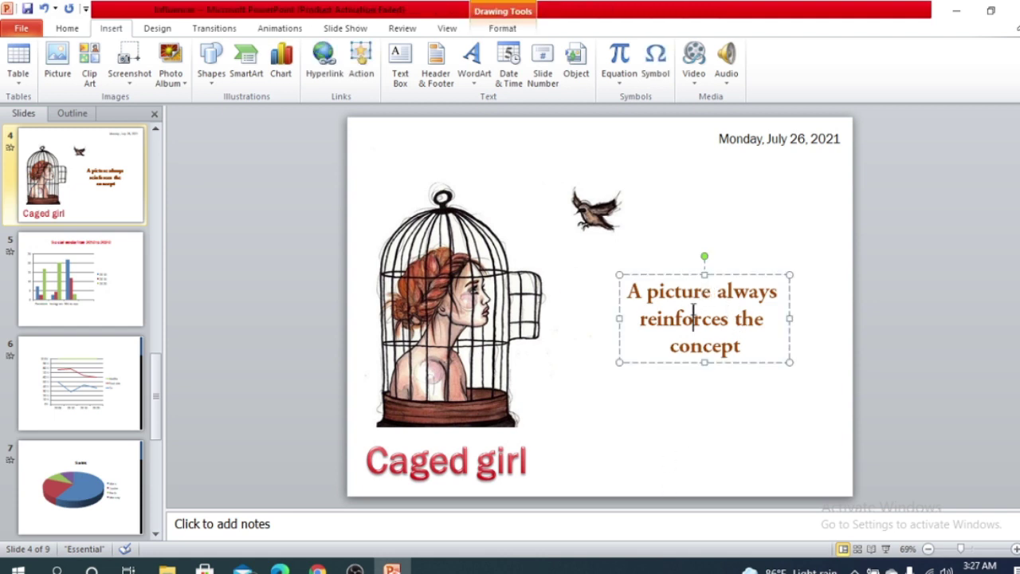
{"action": "left_click", "coordinate": [686, 274]}
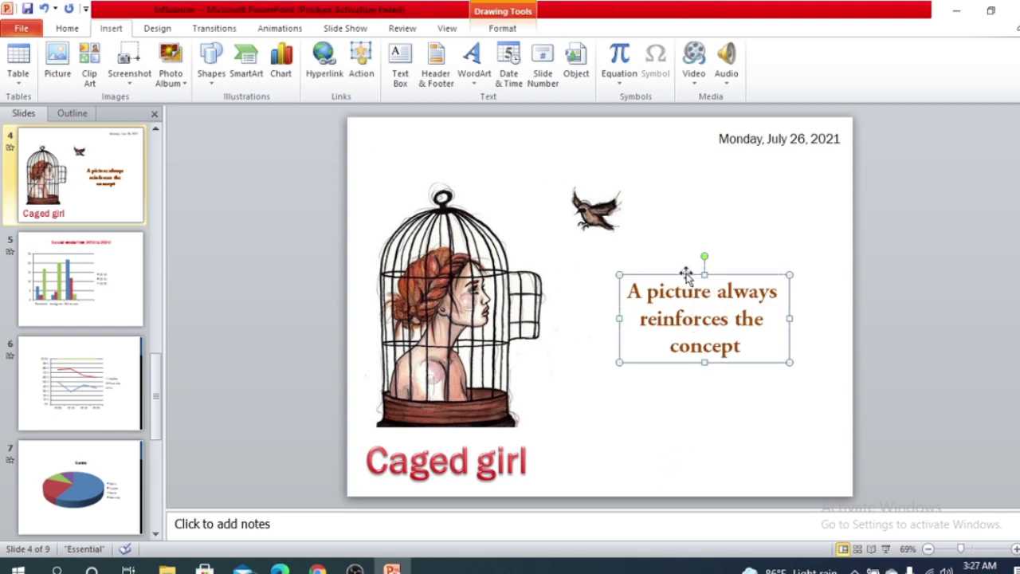
Hyperlink the text box to the long-named image file in Downloads
{"action": "left_click", "coordinate": [327, 78]}
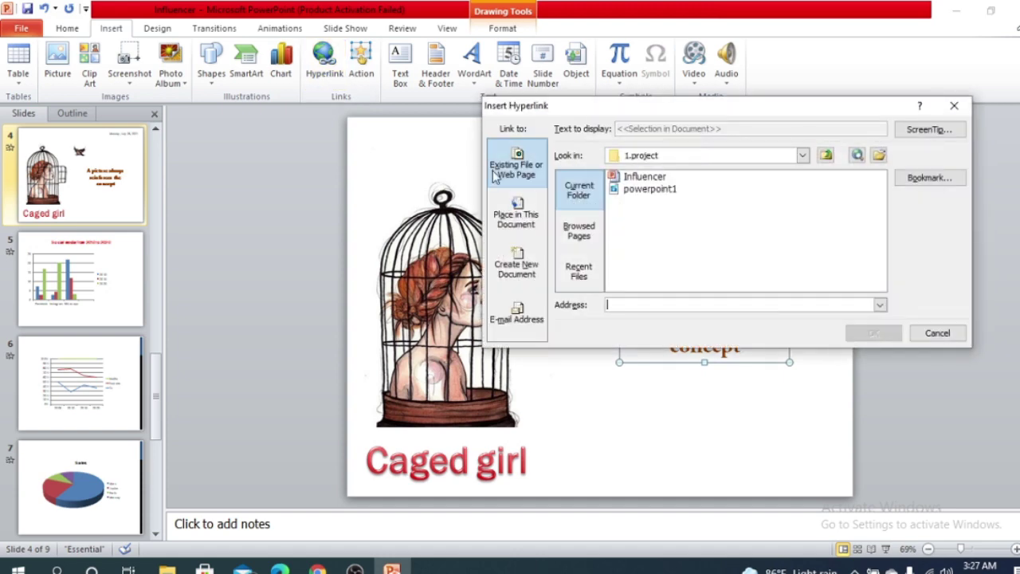
{"action": "left_click", "coordinate": [803, 156]}
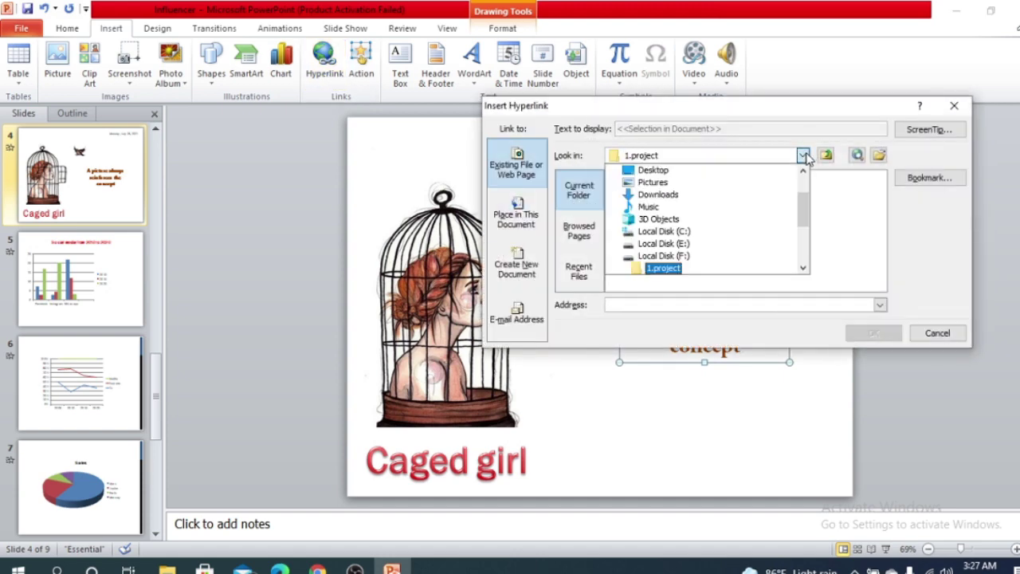
{"action": "scroll", "coordinate": [706, 231], "scroll_direction": "up", "scroll_amount": 1}
{"action": "scroll", "coordinate": [674, 223], "scroll_direction": "down", "scroll_amount": 1}
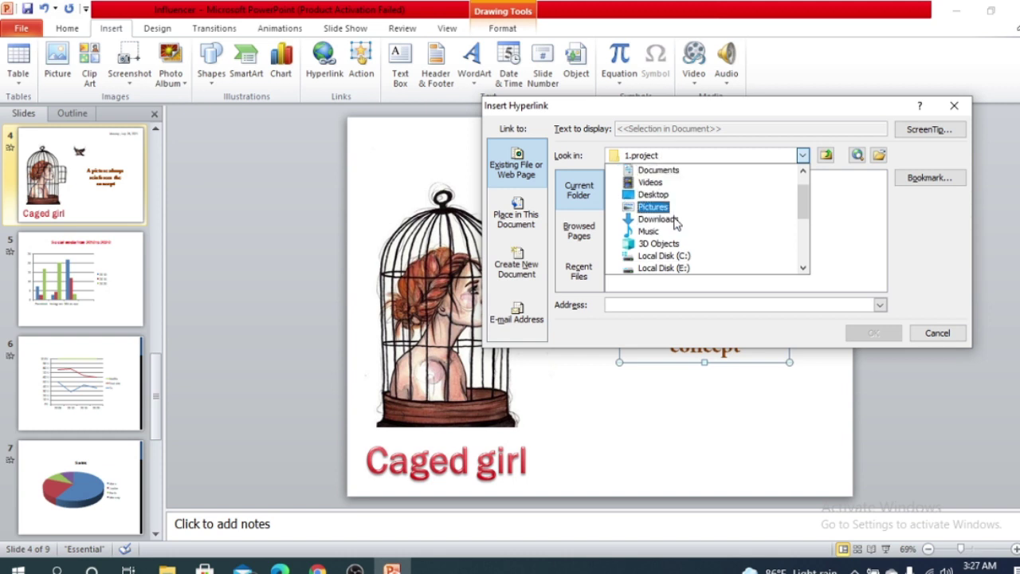
{"action": "scroll", "coordinate": [674, 223], "scroll_direction": "up", "scroll_amount": 1}
{"action": "left_click", "coordinate": [658, 244]}
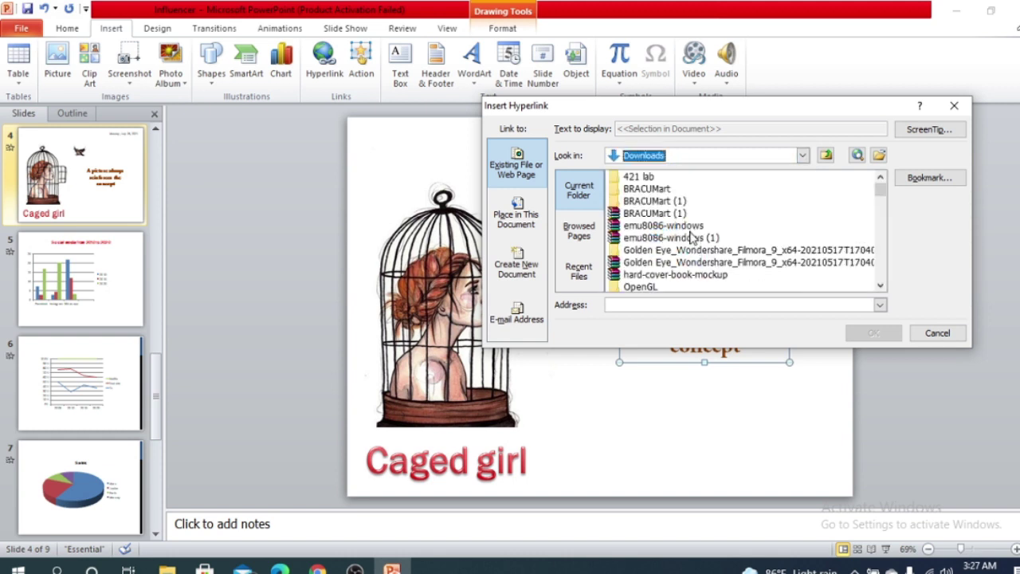
{"action": "scroll", "coordinate": [693, 237], "scroll_direction": "down", "scroll_amount": 1}
{"action": "scroll", "coordinate": [685, 231], "scroll_direction": "down", "scroll_amount": 2}
{"action": "scroll", "coordinate": [677, 223], "scroll_direction": "down", "scroll_amount": 2}
{"action": "scroll", "coordinate": [673, 216], "scroll_direction": "up", "scroll_amount": 2}
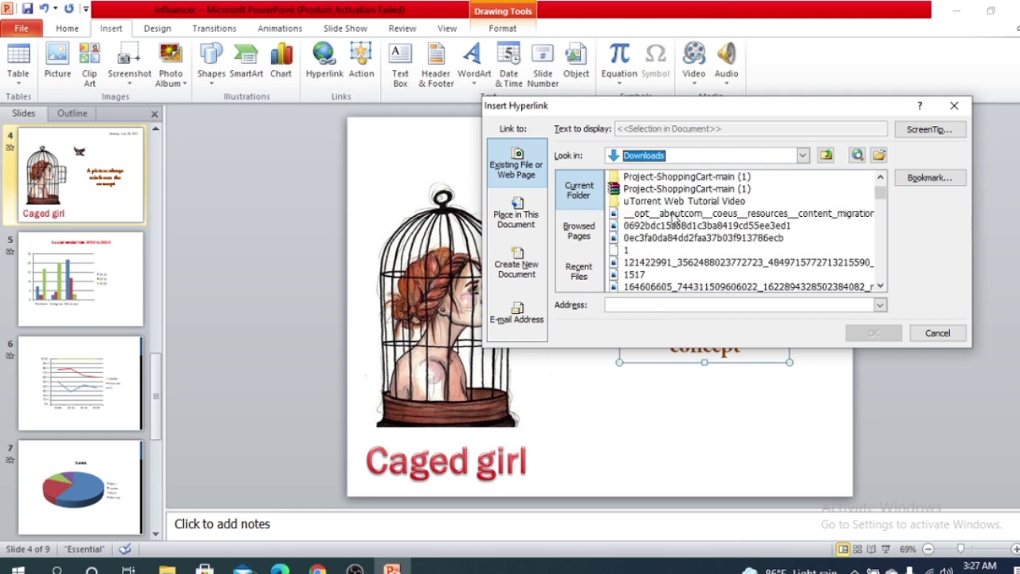
{"action": "scroll", "coordinate": [674, 219], "scroll_direction": "up", "scroll_amount": 5}
{"action": "scroll", "coordinate": [665, 219], "scroll_direction": "down", "scroll_amount": 2}
{"action": "scroll", "coordinate": [657, 238], "scroll_direction": "down", "scroll_amount": 2}
{"action": "left_click", "coordinate": [633, 214]}
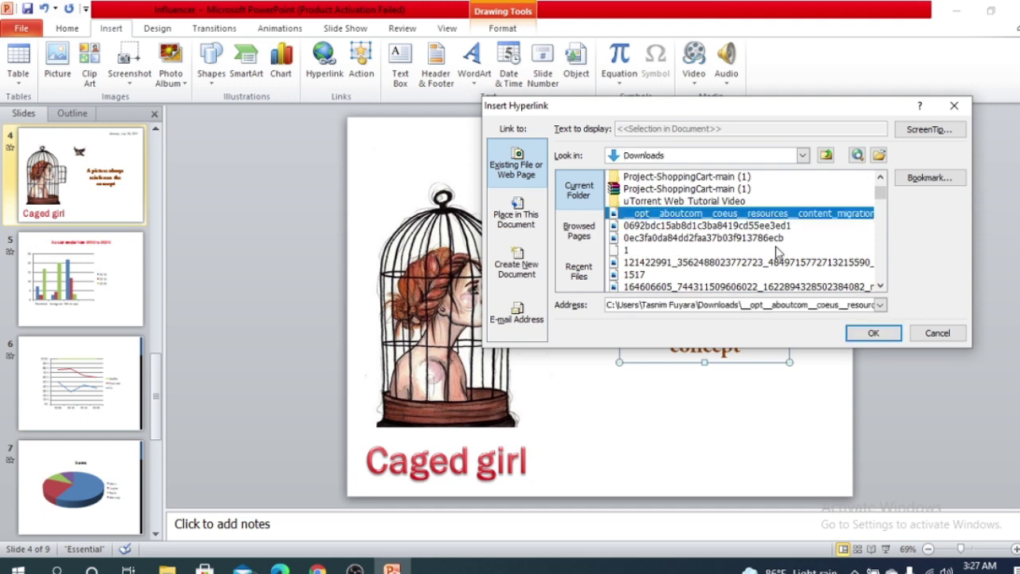
{"action": "left_click", "coordinate": [881, 333]}
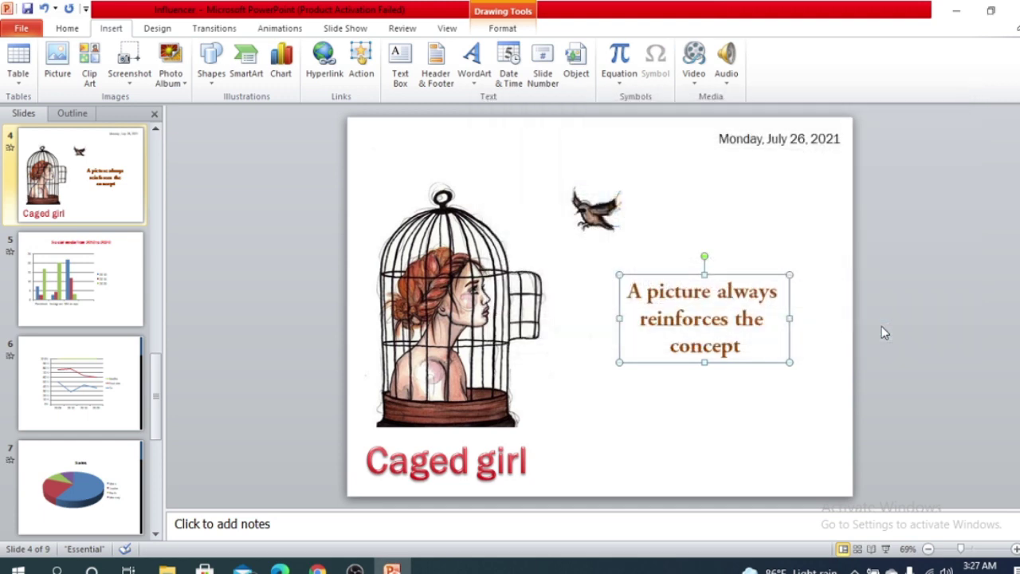
{"action": "left_click", "coordinate": [699, 388]}
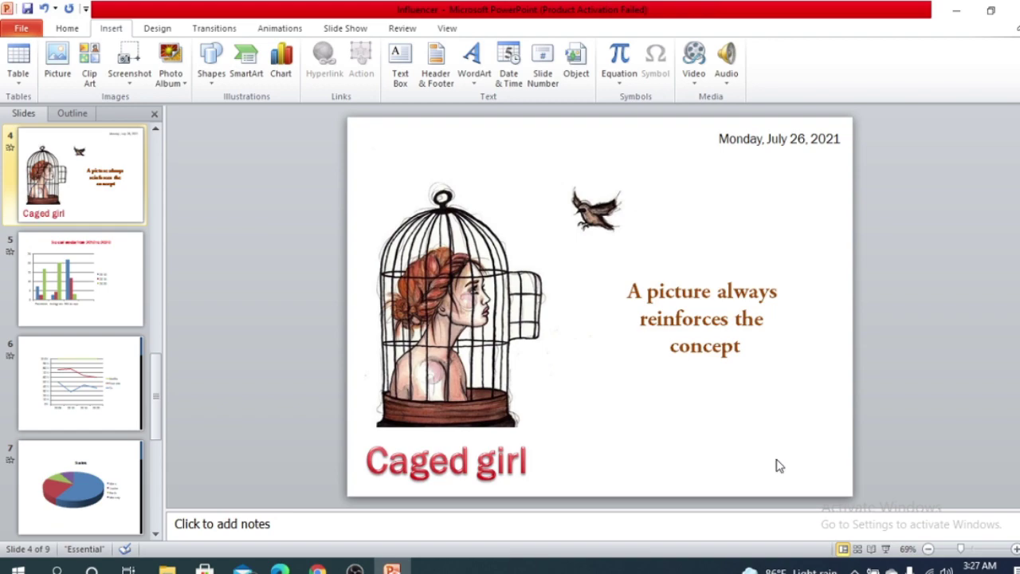
{"action": "left_click", "coordinate": [885, 549]}
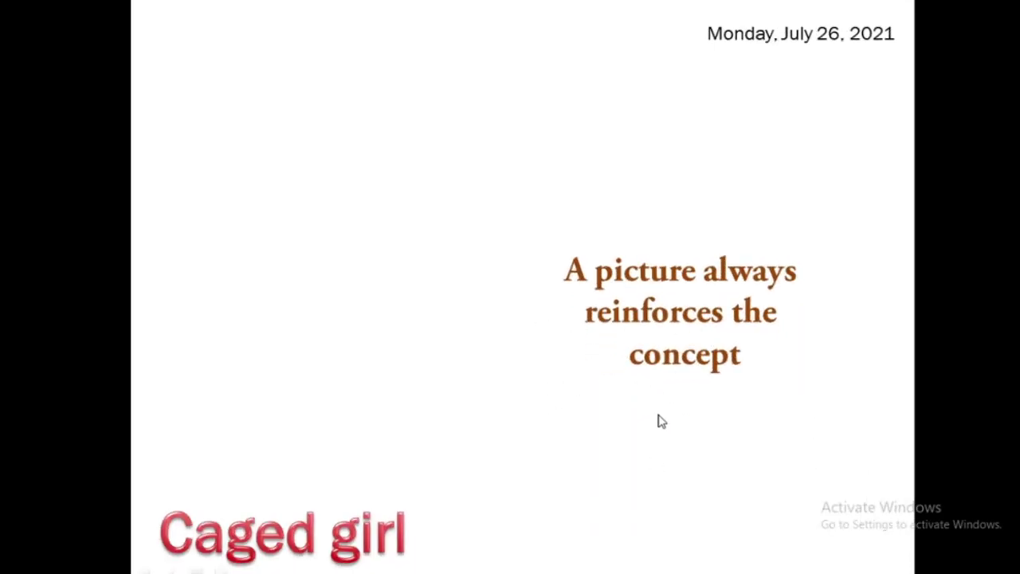
{"action": "left_click", "coordinate": [660, 420]}
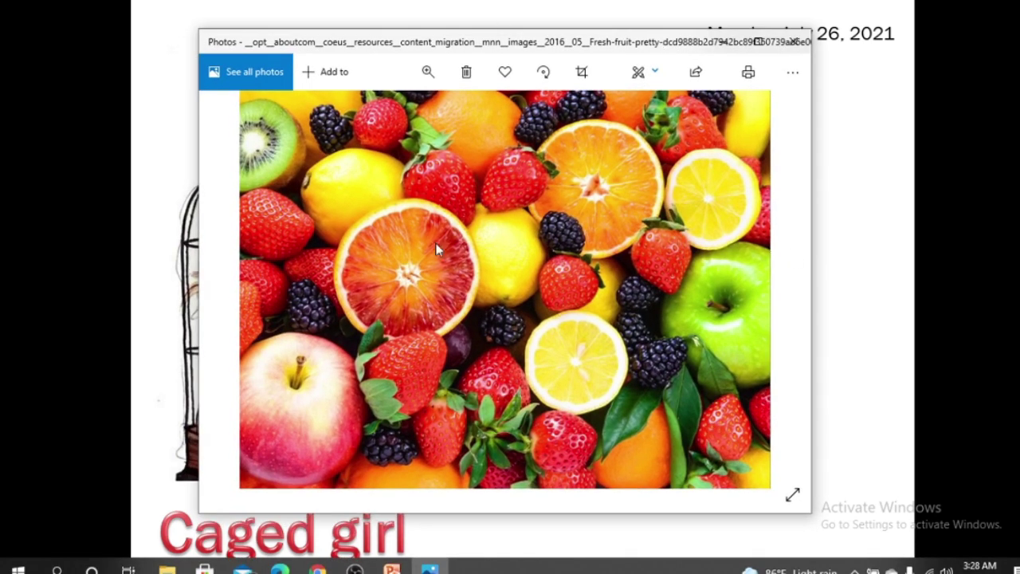
{"action": "left_click_drag", "start_coordinate": [656, 42], "coordinate": [507, 49]}
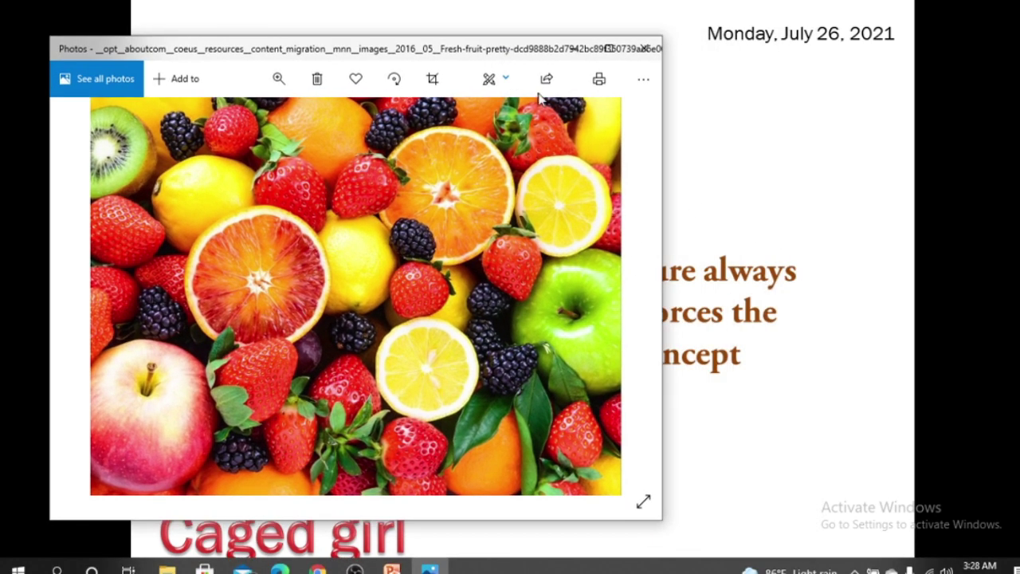
{"action": "left_click_drag", "start_coordinate": [444, 46], "coordinate": [635, 42]}
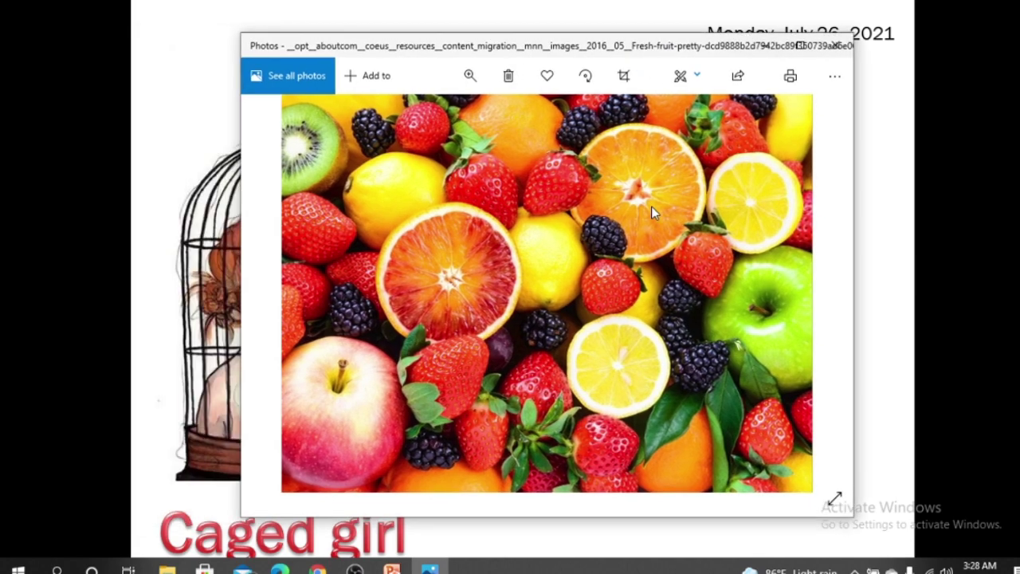
{"action": "left_click", "coordinate": [838, 48]}
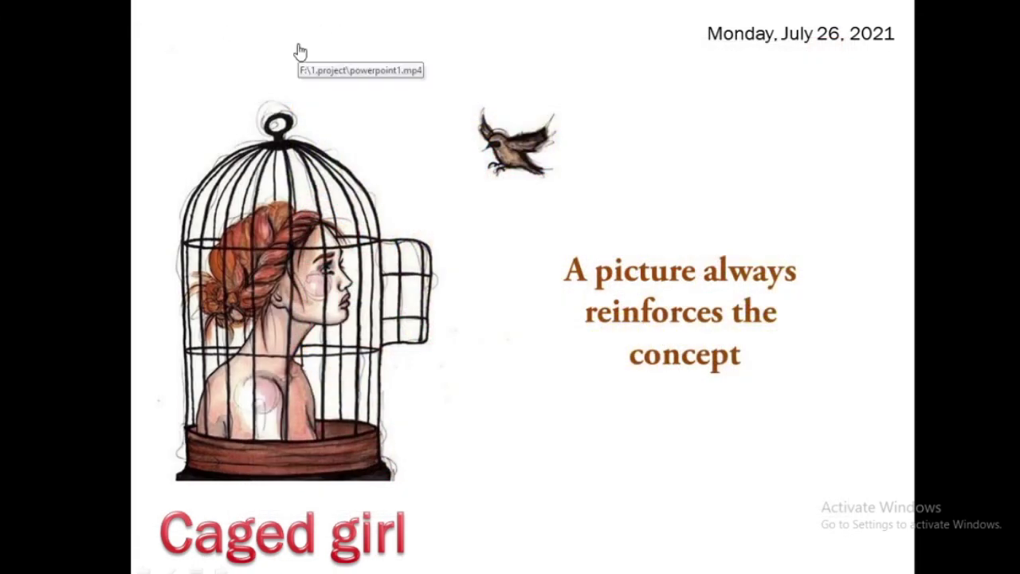
{"action": "key", "text": "Escape"}
Check the slide 4 objects, then open slide 3 with the sunflower picture
{"action": "left_click", "coordinate": [605, 276]}
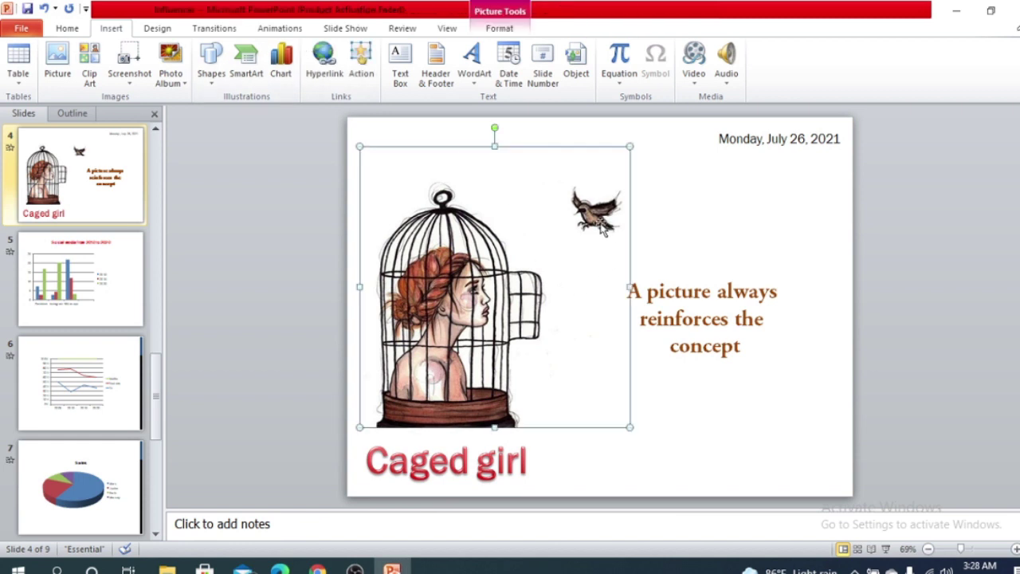
{"action": "left_click", "coordinate": [936, 285]}
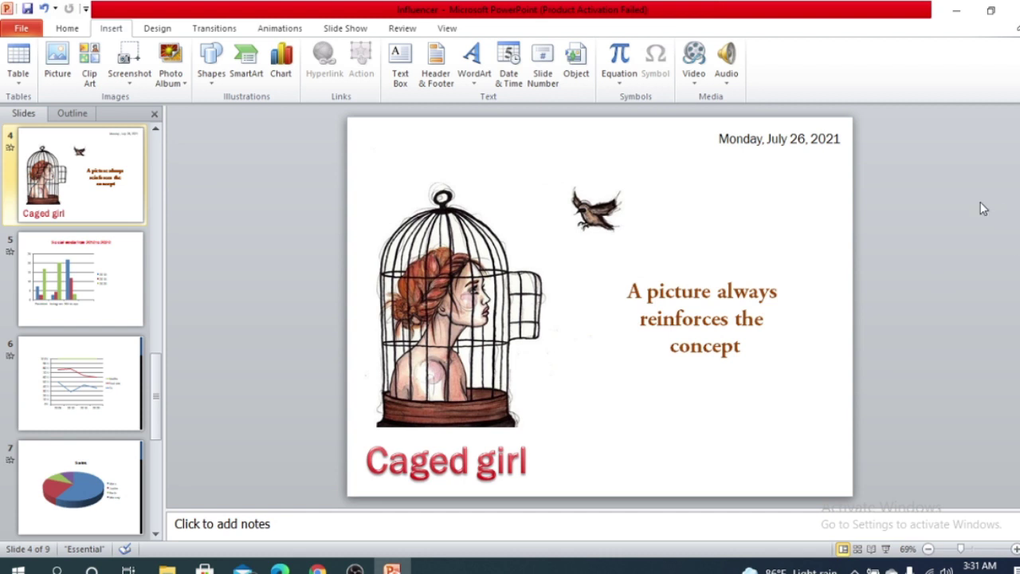
{"action": "left_click", "coordinate": [747, 275]}
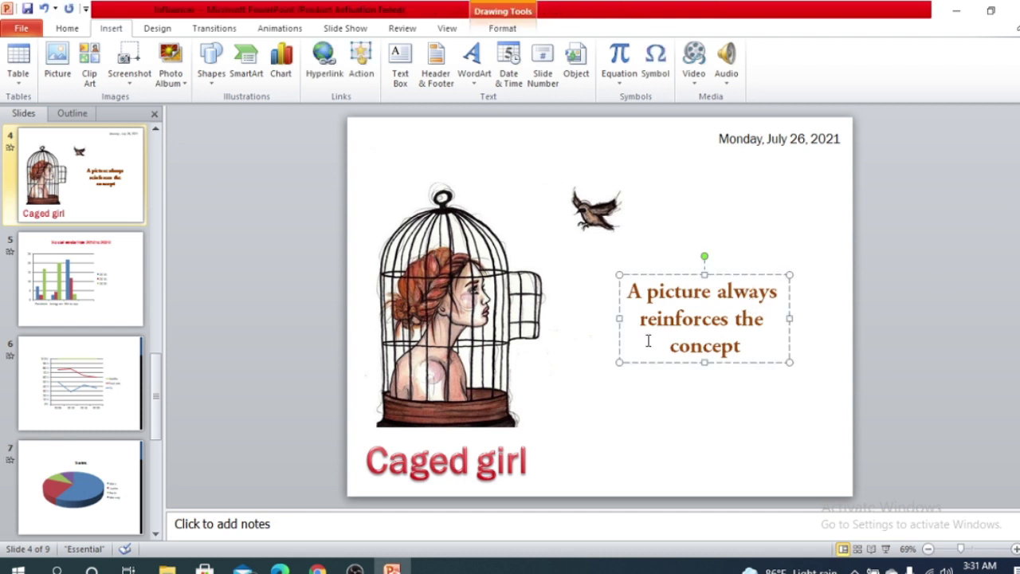
{"action": "left_click", "coordinate": [470, 461]}
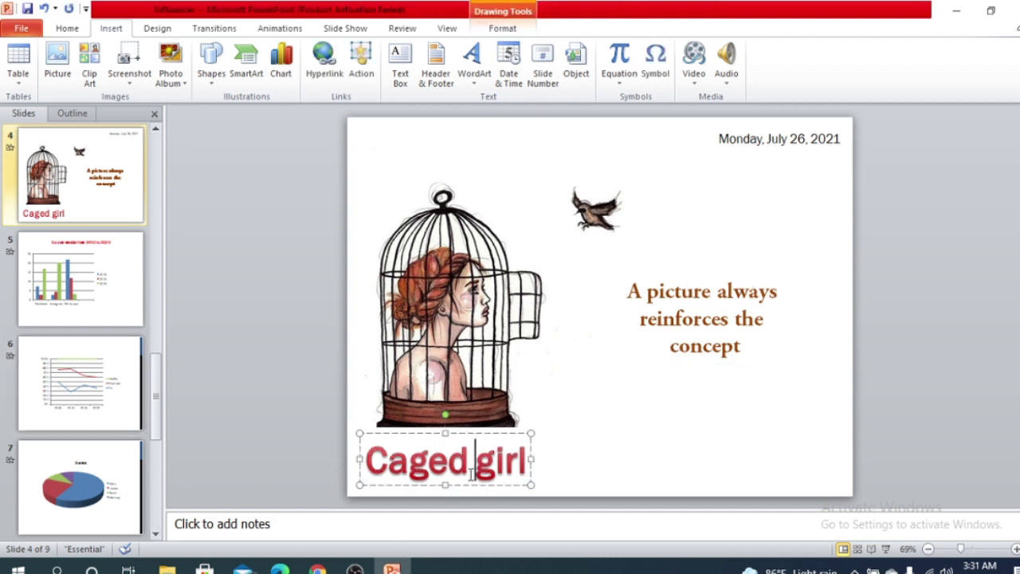
{"action": "scroll", "coordinate": [110, 368], "scroll_direction": "up", "scroll_amount": 2}
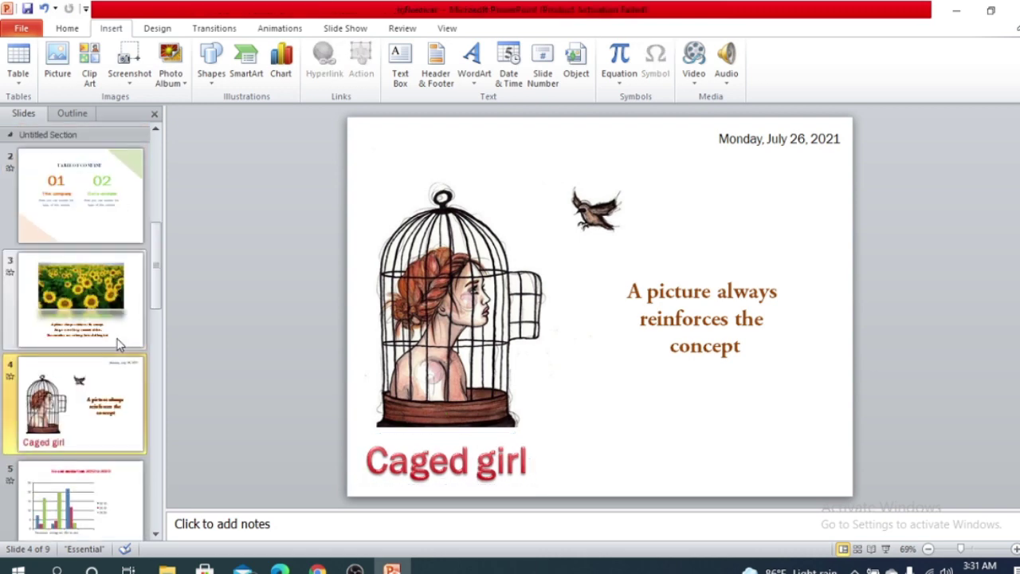
{"action": "scroll", "coordinate": [109, 368], "scroll_direction": "down", "scroll_amount": 5}
{"action": "scroll", "coordinate": [104, 364], "scroll_direction": "up", "scroll_amount": 3}
{"action": "scroll", "coordinate": [75, 431], "scroll_direction": "up", "scroll_amount": 3}
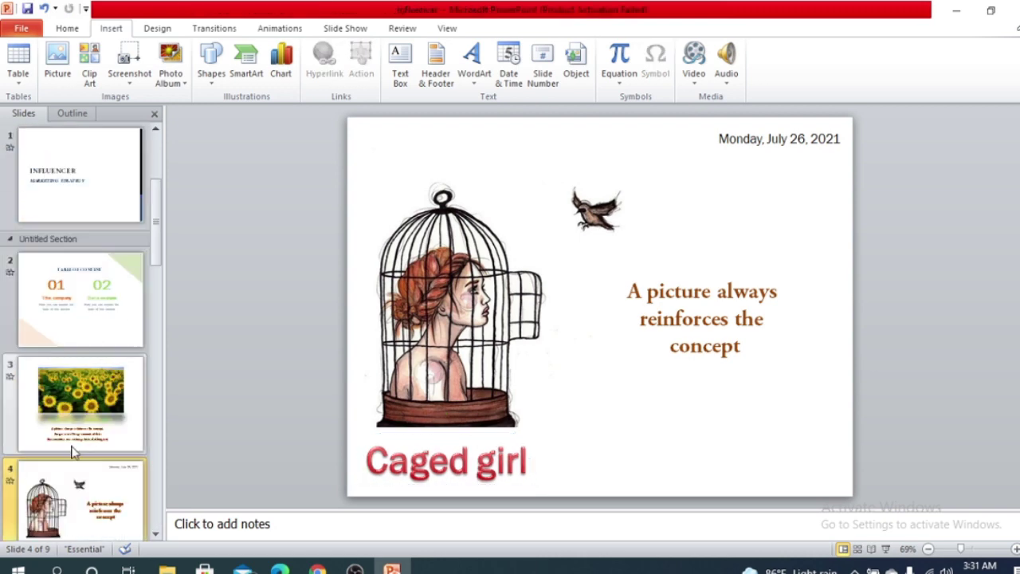
{"action": "left_click", "coordinate": [80, 403]}
Hyperlink the PICTURE OF A SUNFLOWER caption to a browsed web page address
{"action": "left_click", "coordinate": [583, 375]}
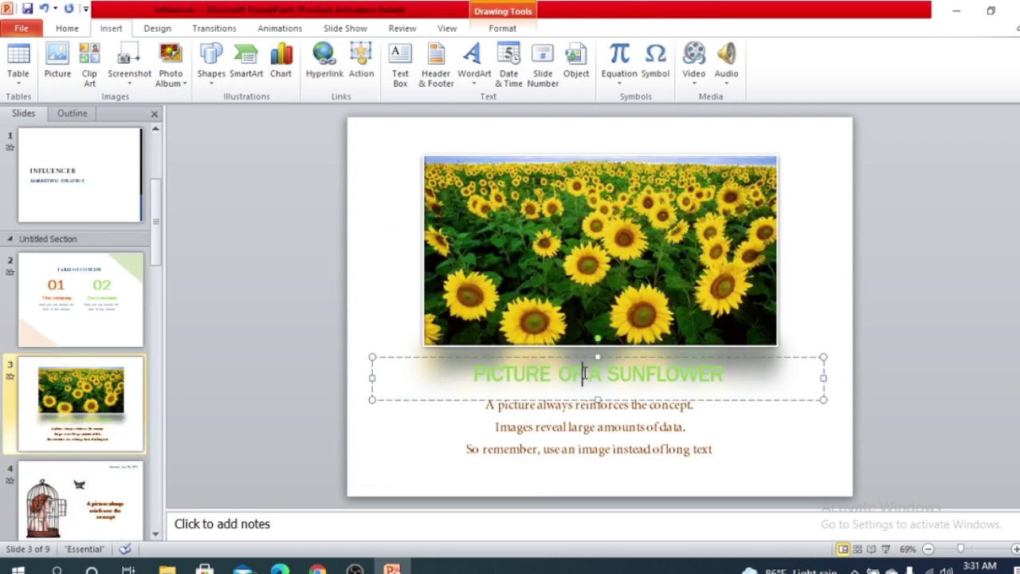
{"action": "left_click", "coordinate": [582, 357]}
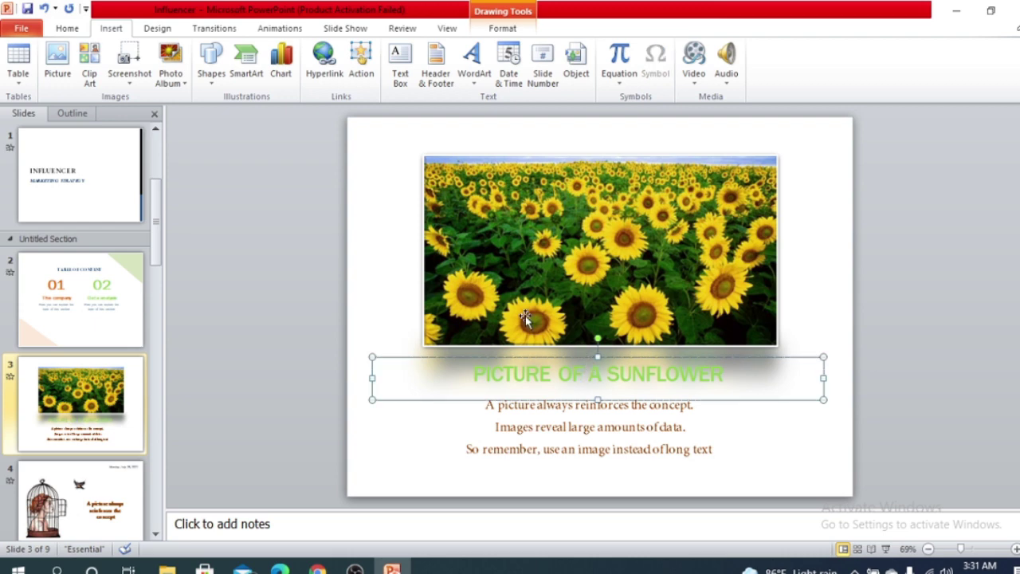
{"action": "left_click", "coordinate": [338, 80]}
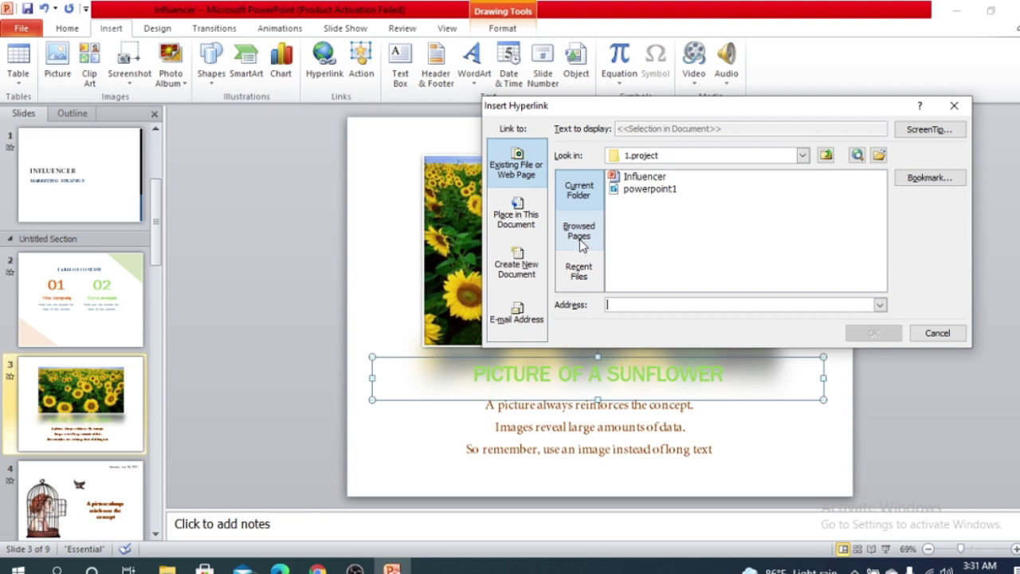
{"action": "left_click", "coordinate": [579, 239]}
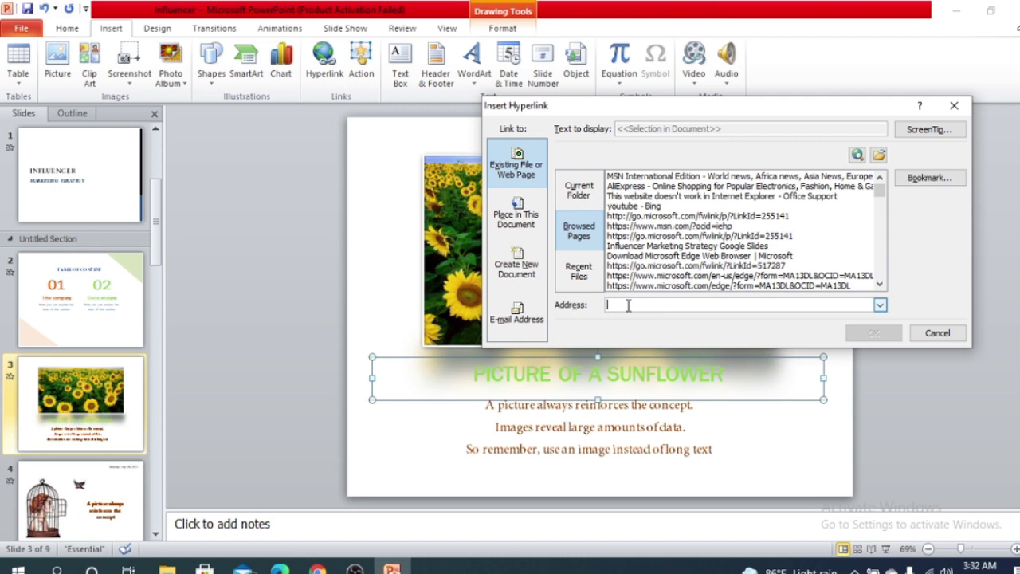
{"action": "key", "text": "ctrl+v"}
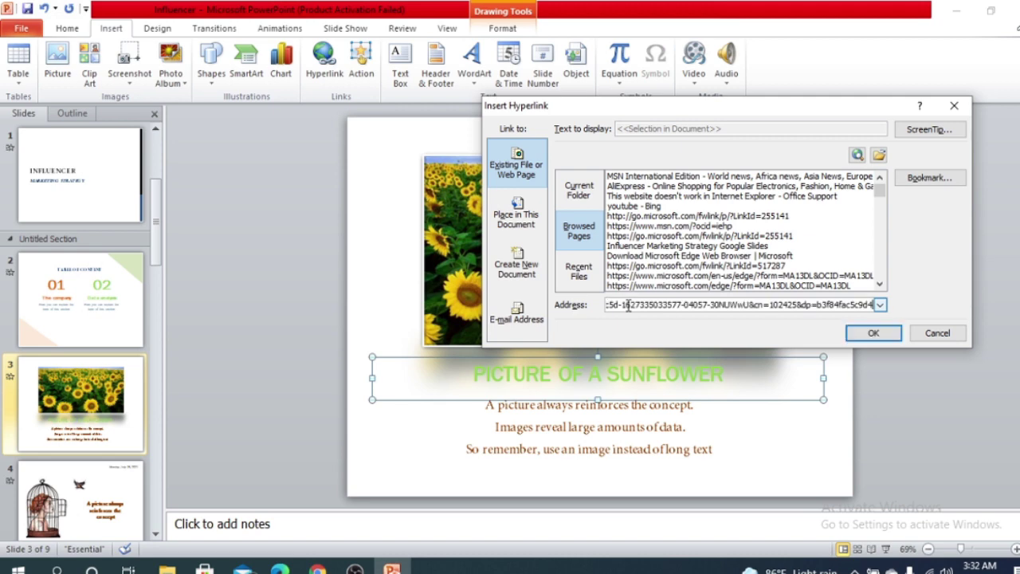
{"action": "left_click", "coordinate": [868, 332]}
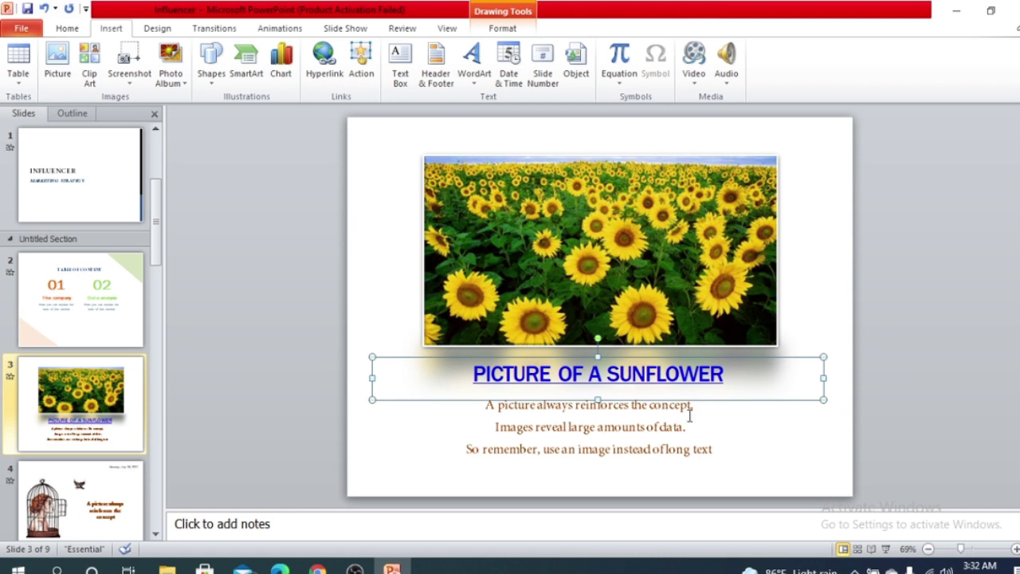
Reselect the PICTURE OF A SUNFLOWER caption text to check that the hyperlink was applied
{"action": "left_click", "coordinate": [822, 320]}
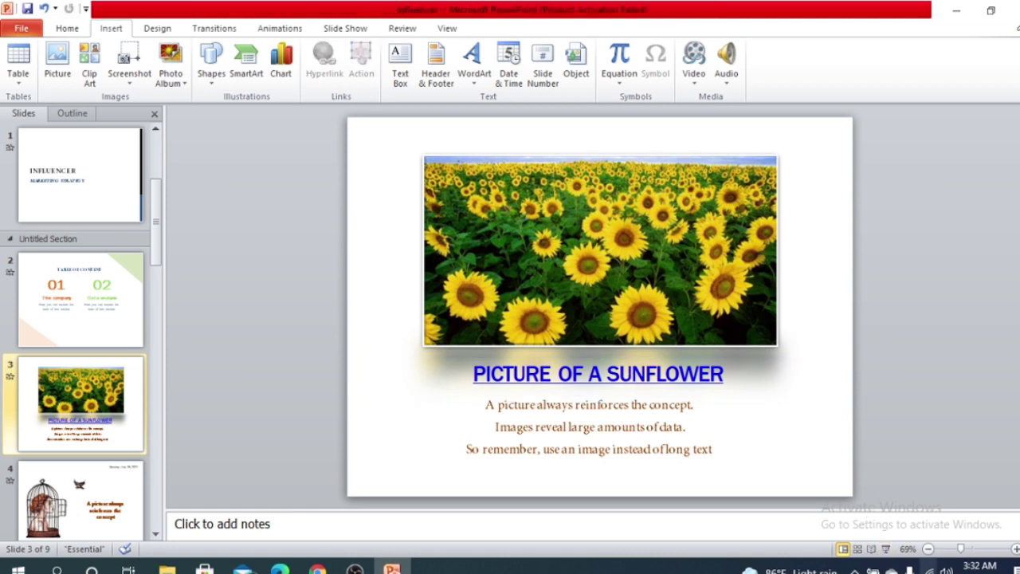
{"action": "left_click", "coordinate": [541, 364]}
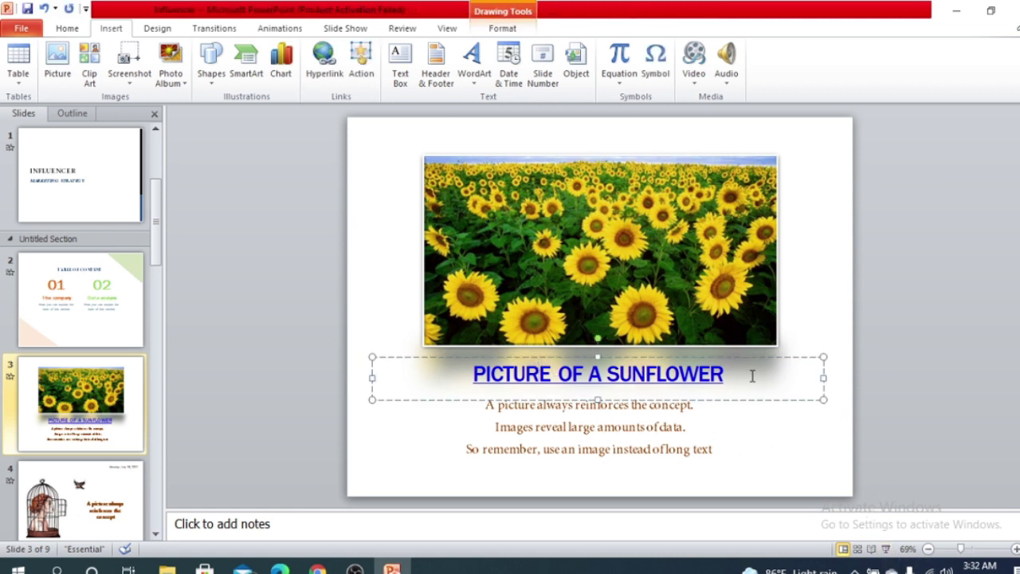
{"action": "left_click_drag", "start_coordinate": [737, 372], "coordinate": [468, 372]}
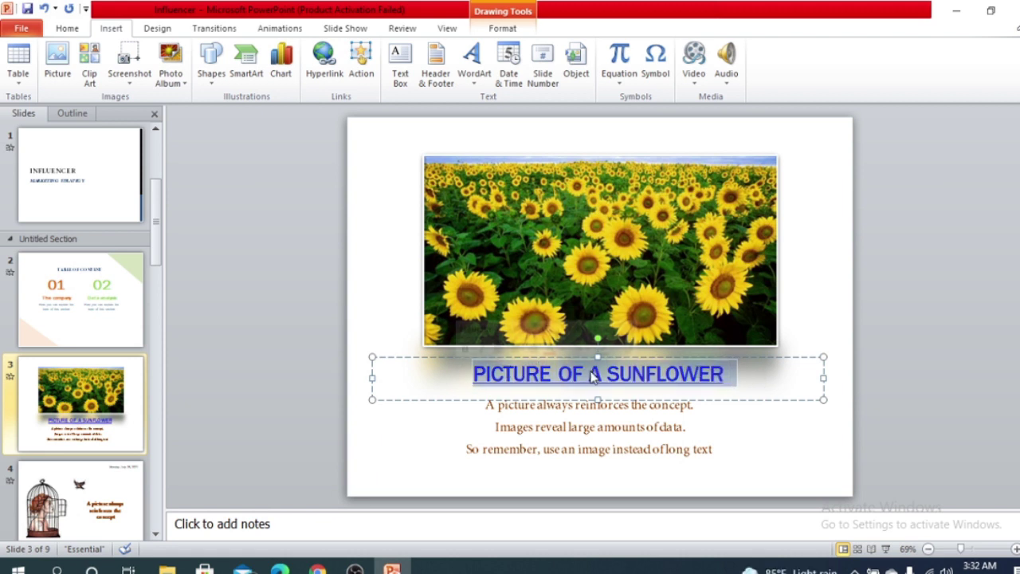
{"action": "left_click", "coordinate": [698, 373]}
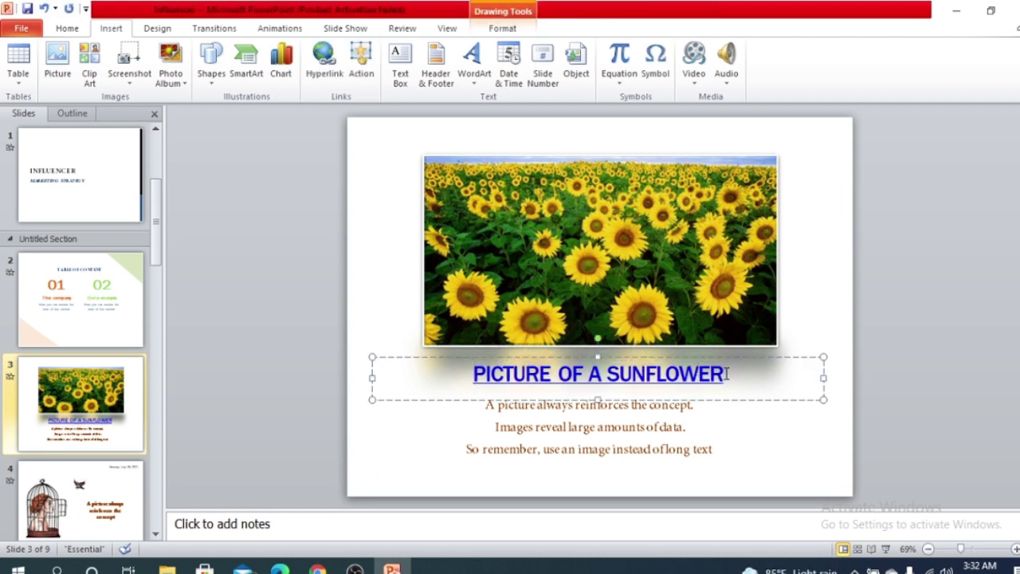
{"action": "left_click_drag", "start_coordinate": [725, 374], "coordinate": [446, 370]}
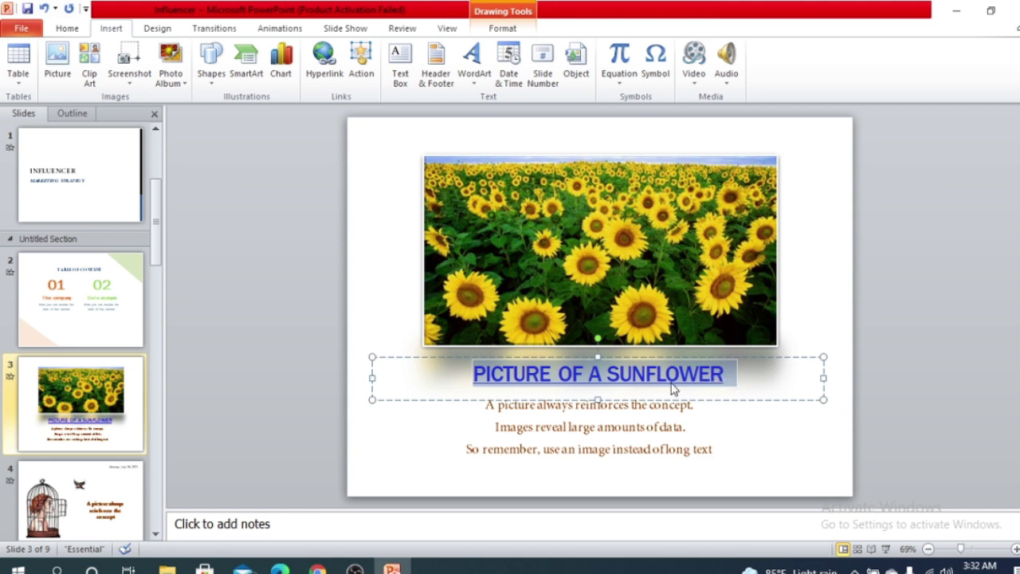
{"action": "left_click", "coordinate": [793, 375]}
{"action": "left_click", "coordinate": [916, 369]}
{"action": "left_click", "coordinate": [704, 386]}
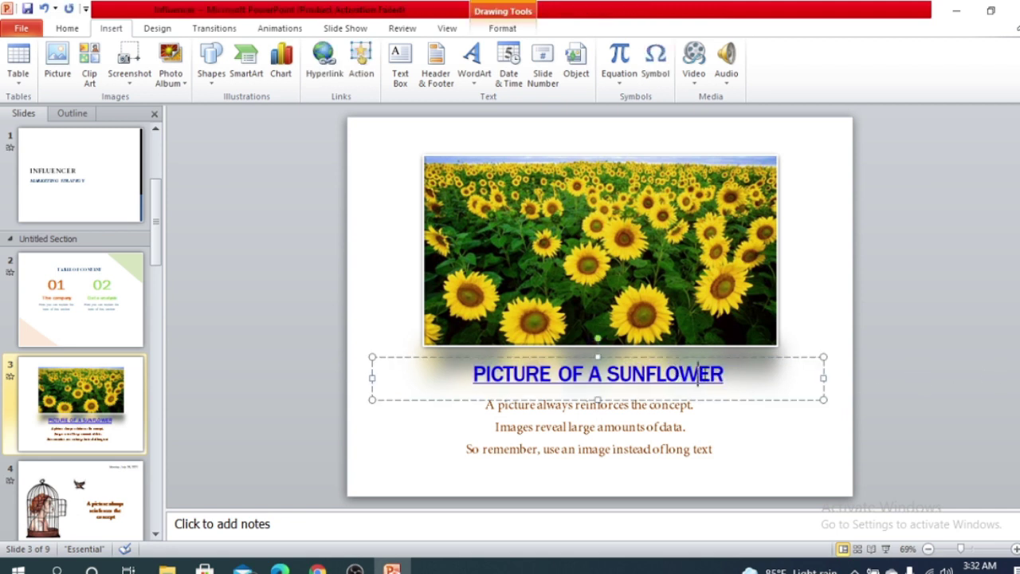
{"action": "left_click_drag", "start_coordinate": [733, 373], "coordinate": [446, 372]}
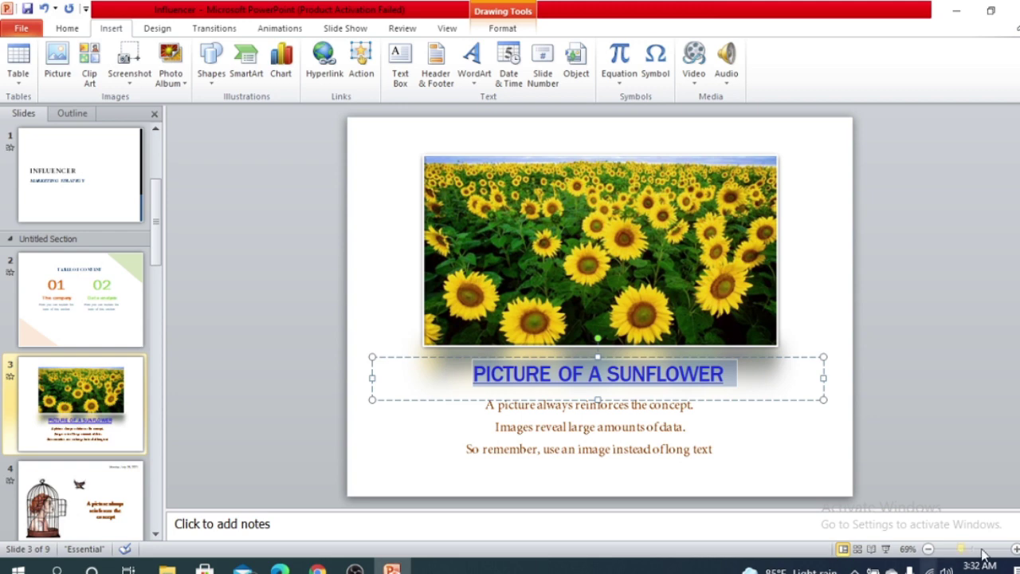
Run the slide show on slide 3, open the caption's linked page in the browser, then end the show
{"action": "left_click", "coordinate": [885, 549]}
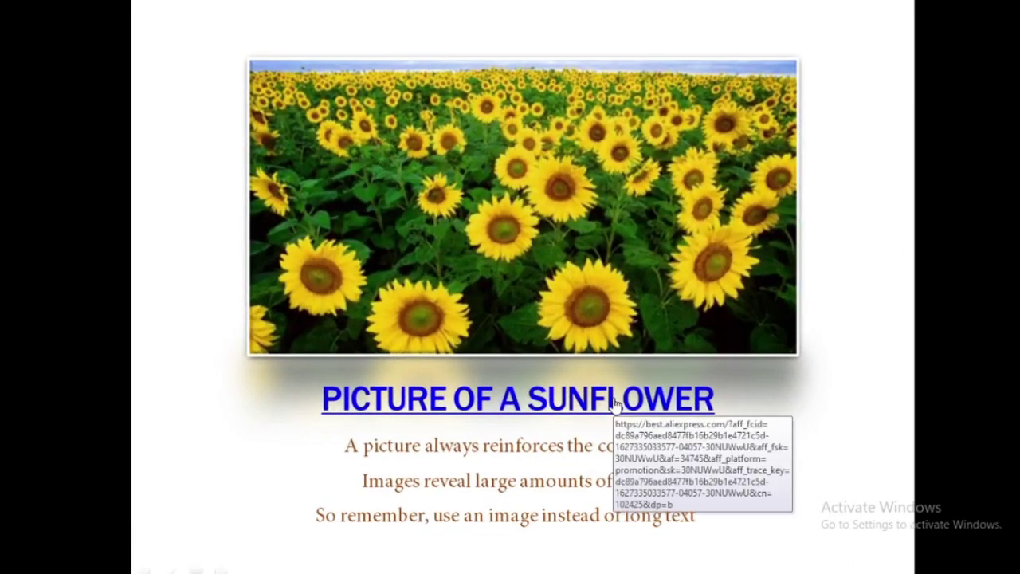
{"action": "left_click", "coordinate": [607, 404]}
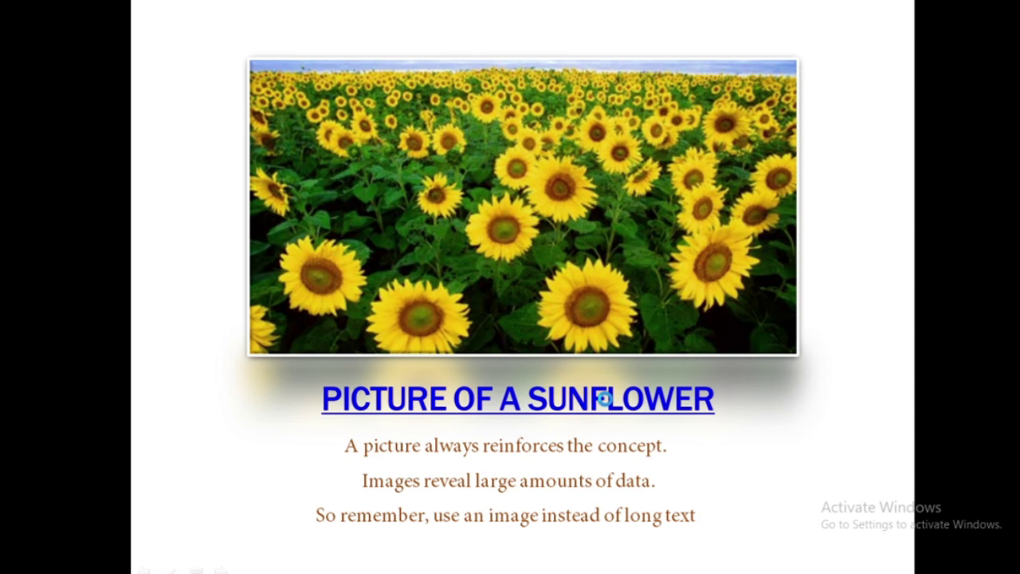
{"action": "left_click", "coordinate": [605, 399]}
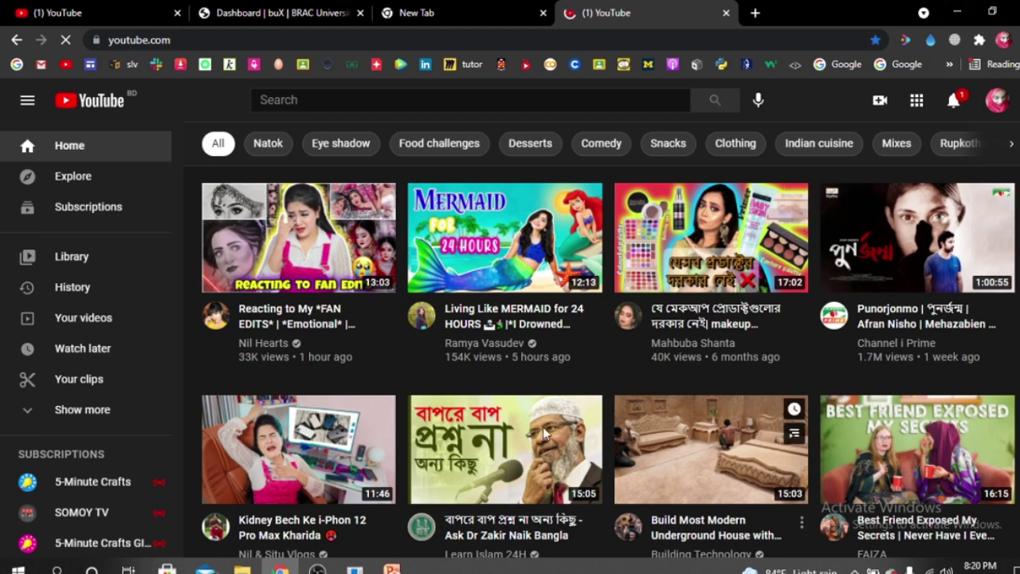
{"action": "left_click", "coordinate": [957, 11]}
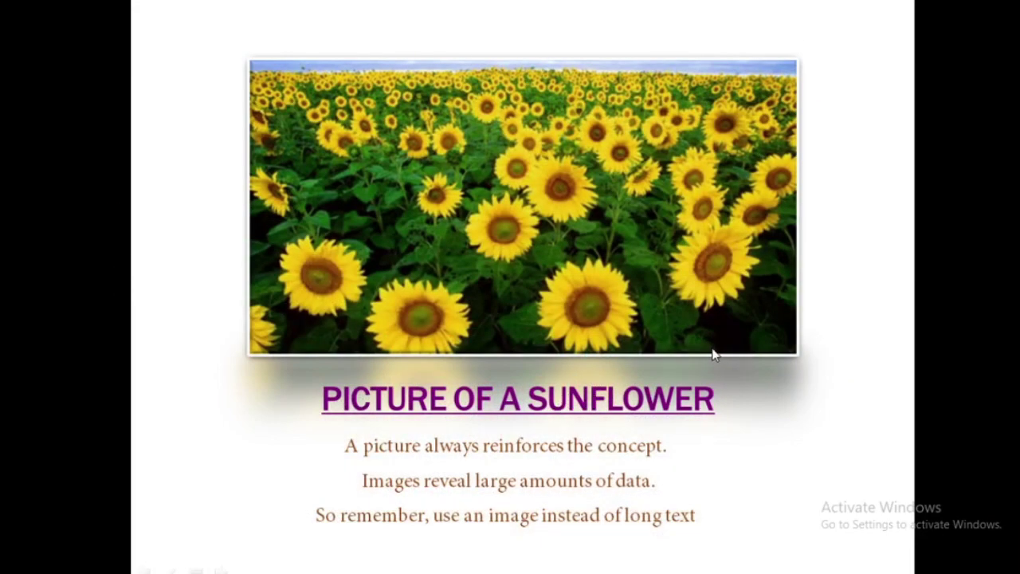
{"action": "key", "text": "Escape"}
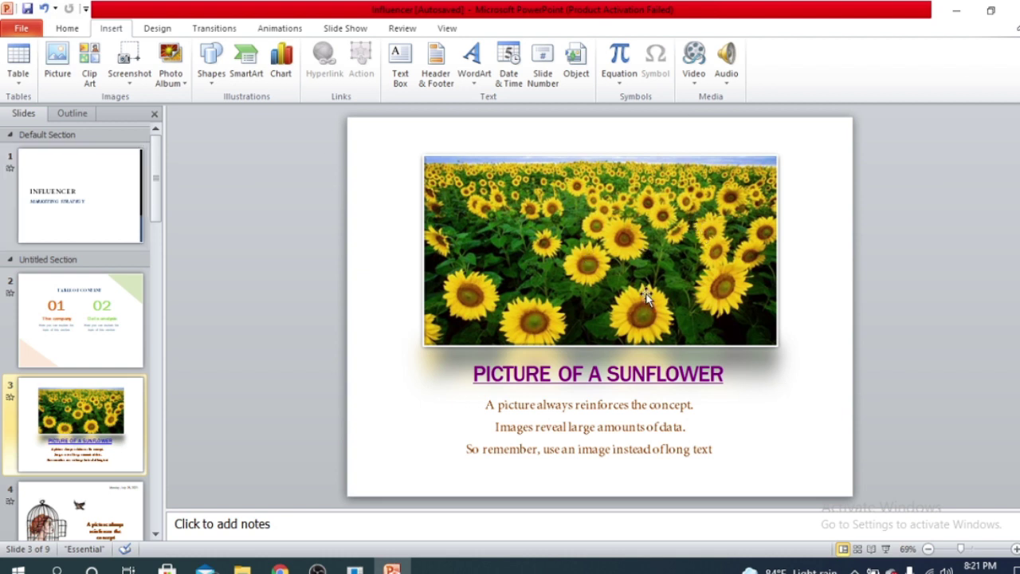
Open Insert Hyperlink for the sunflower picture, dismiss the McAfee alert, then cancel the dialog
{"action": "left_click", "coordinate": [586, 264]}
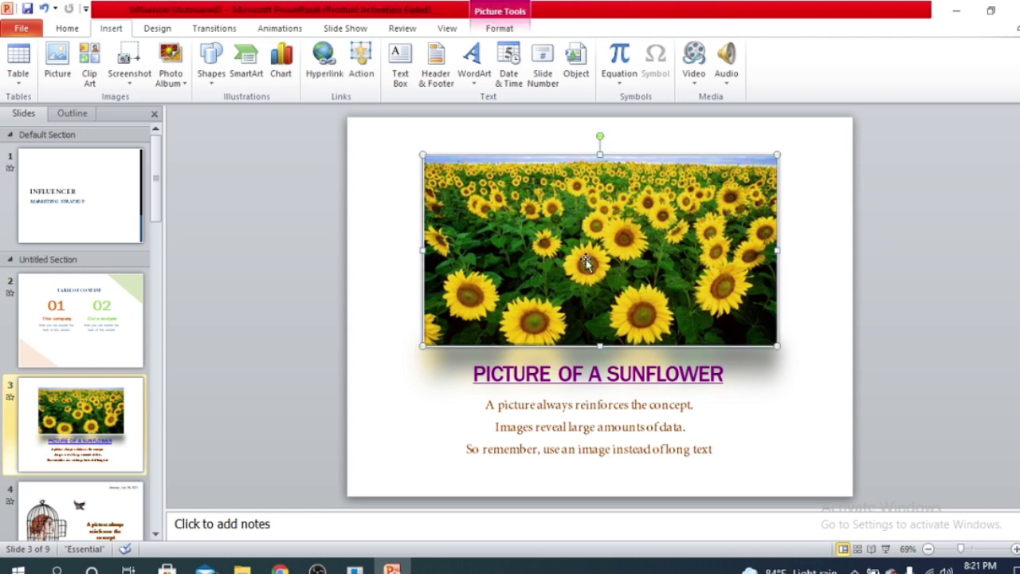
{"action": "left_click", "coordinate": [334, 75]}
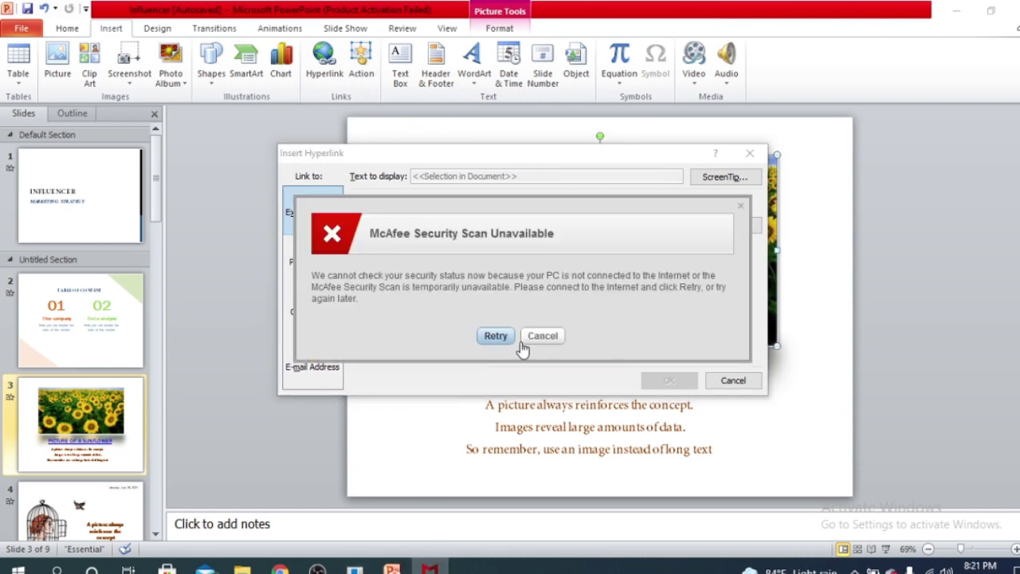
{"action": "left_click", "coordinate": [542, 336]}
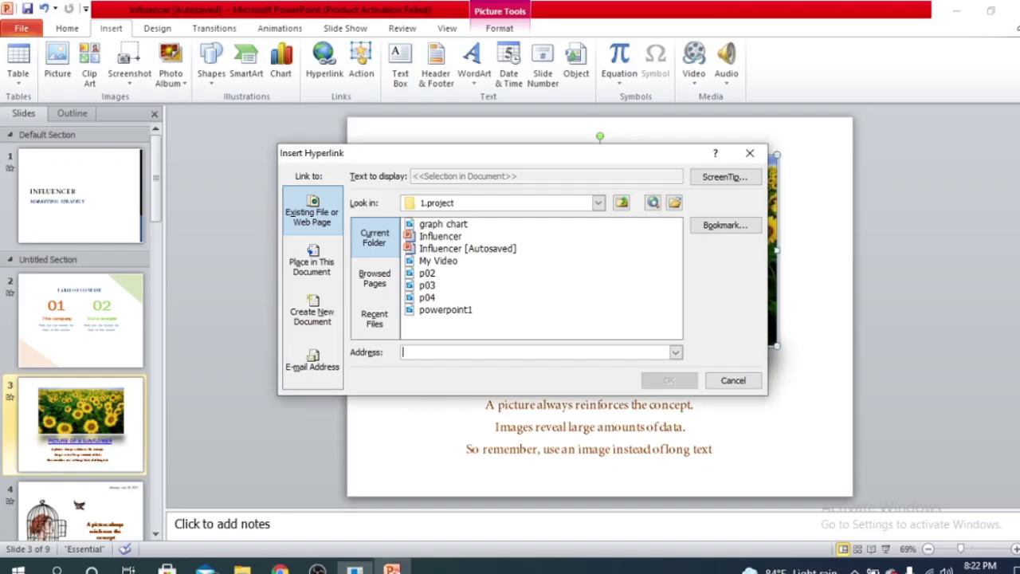
{"action": "left_click", "coordinate": [392, 568]}
{"action": "left_click", "coordinate": [750, 152]}
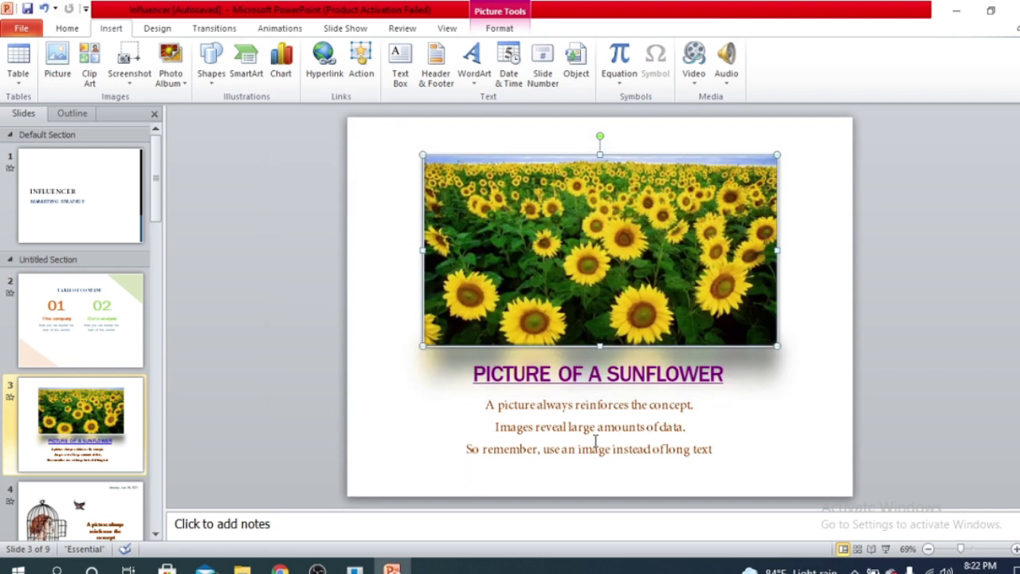
Reselect the sunflower picture and reopen Insert Hyperlink with the Address box ready
{"action": "left_click", "coordinate": [935, 310]}
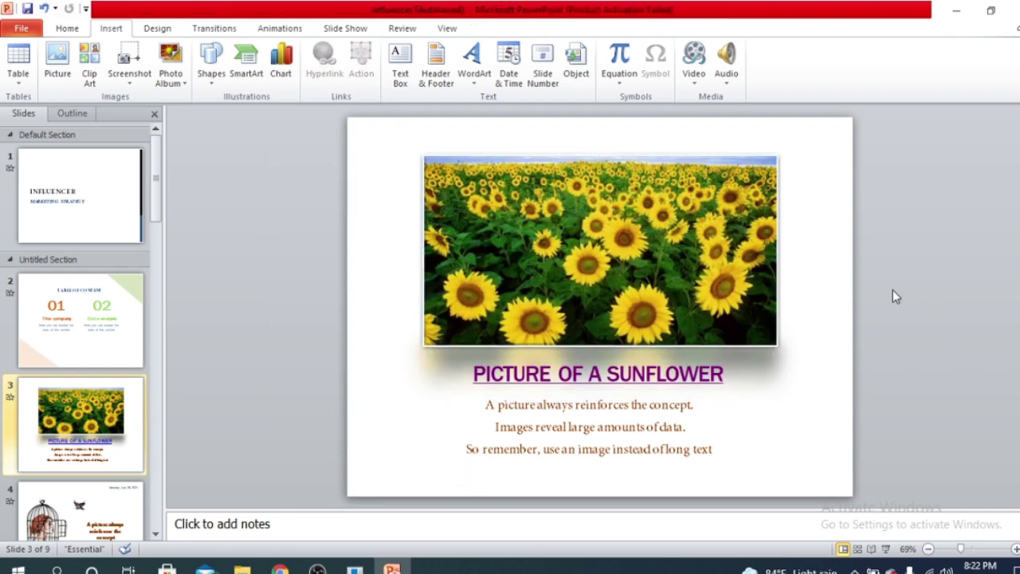
{"action": "left_click", "coordinate": [605, 224]}
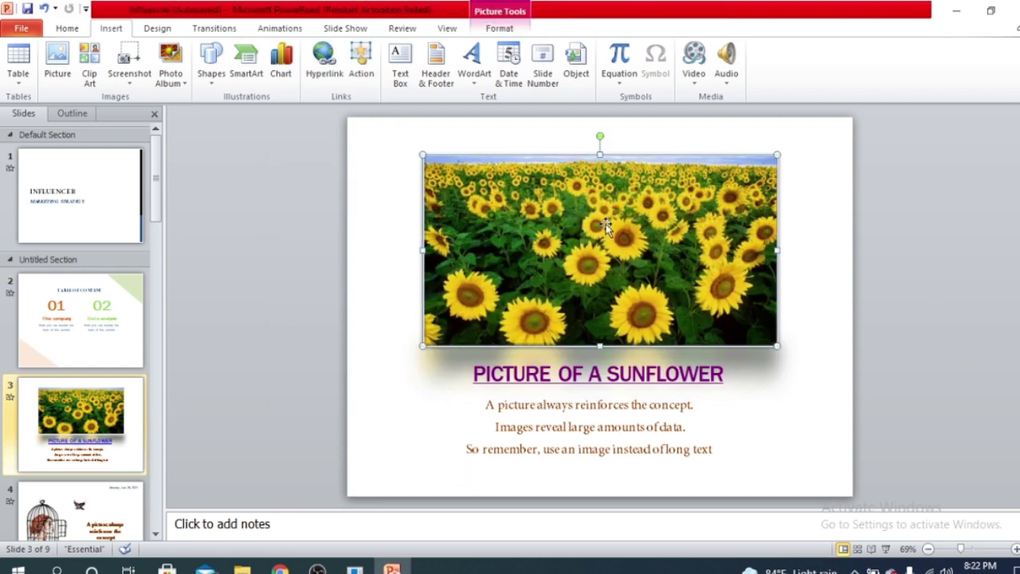
{"action": "left_click", "coordinate": [327, 77]}
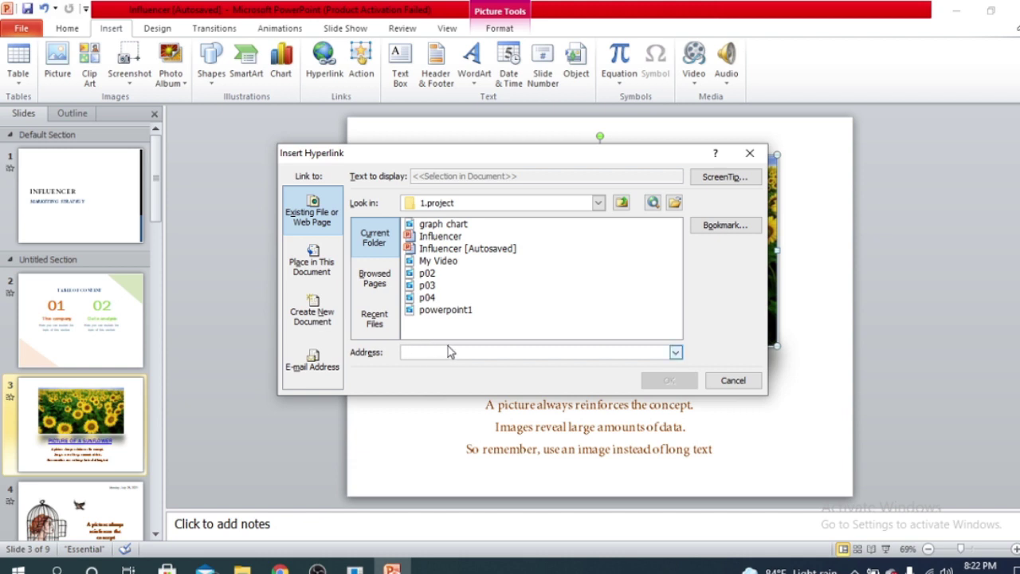
{"action": "left_click", "coordinate": [449, 352]}
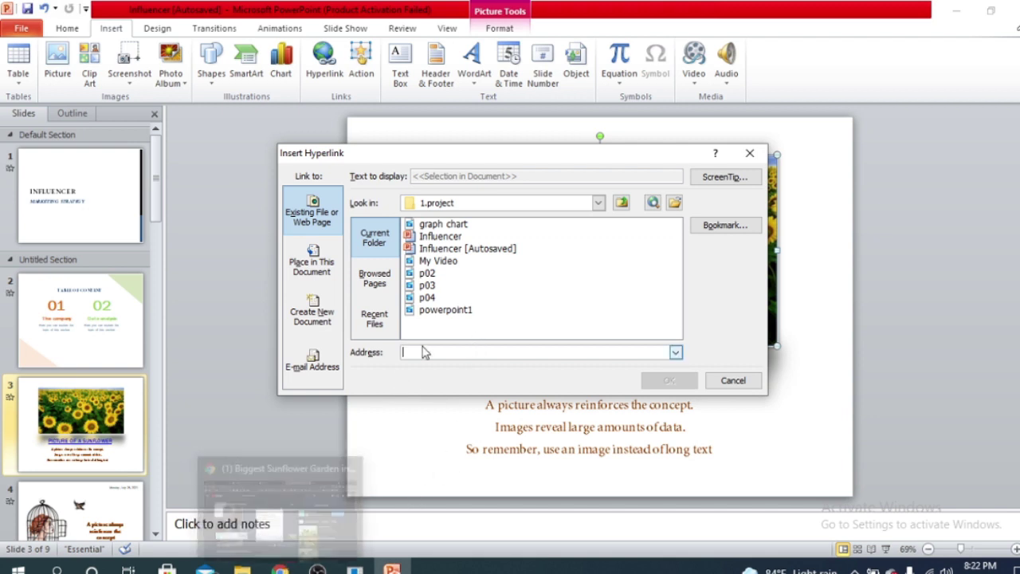
Skip the advert and pause the Biggest Sunflower Garden in New York video
{"action": "left_click", "coordinate": [280, 569]}
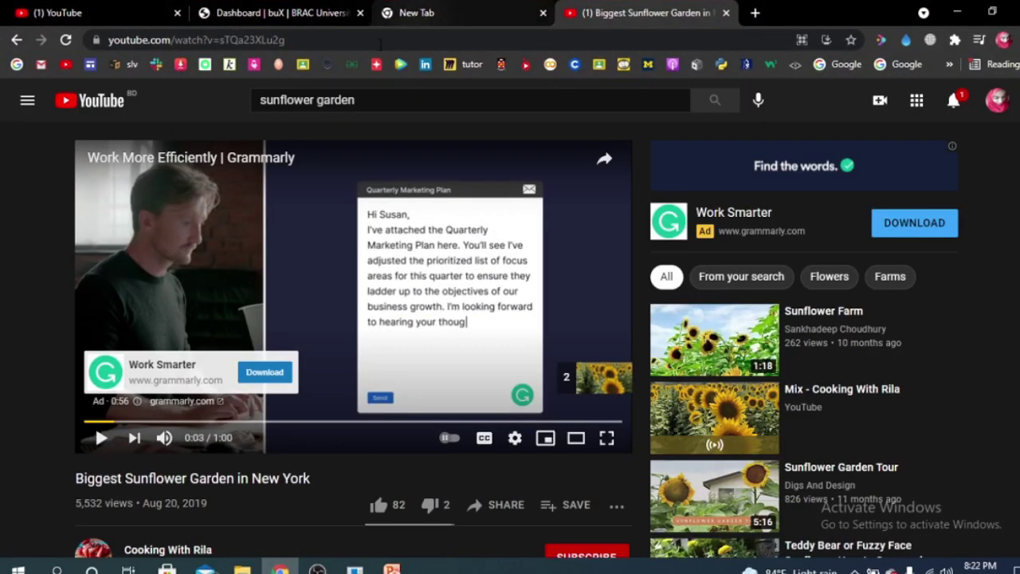
{"action": "left_click", "coordinate": [370, 293]}
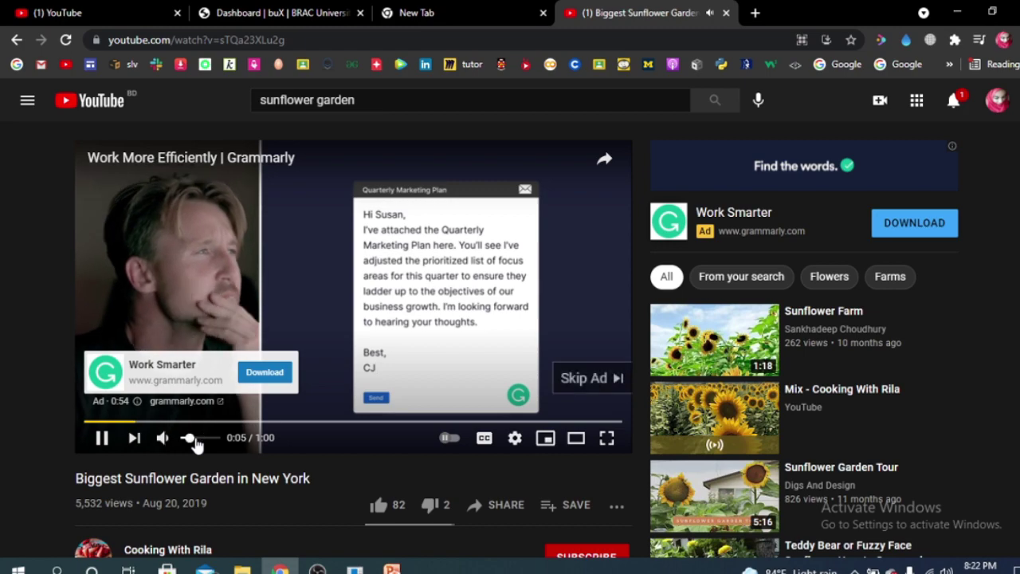
{"action": "left_click", "coordinate": [606, 378]}
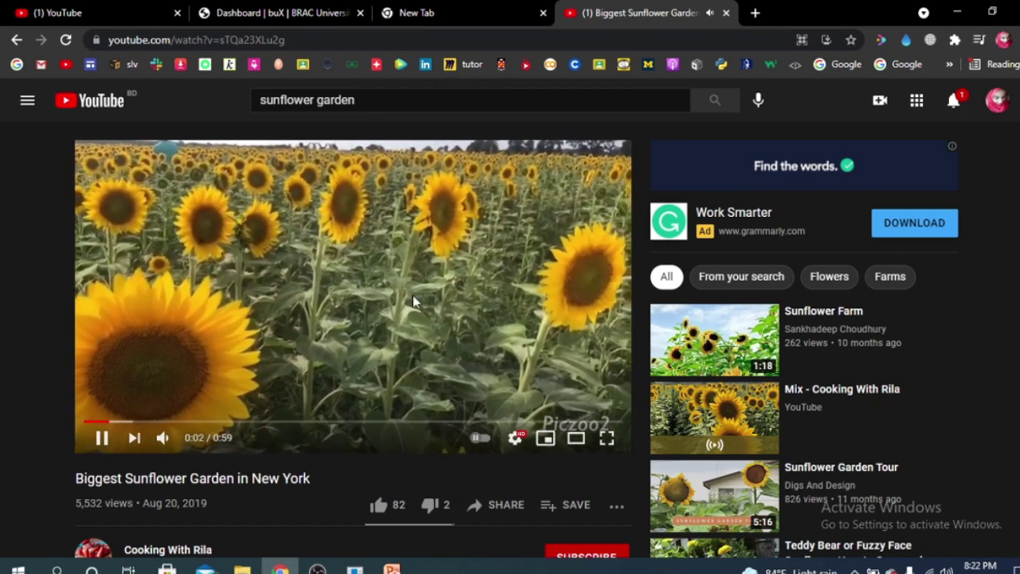
{"action": "left_click", "coordinate": [412, 301]}
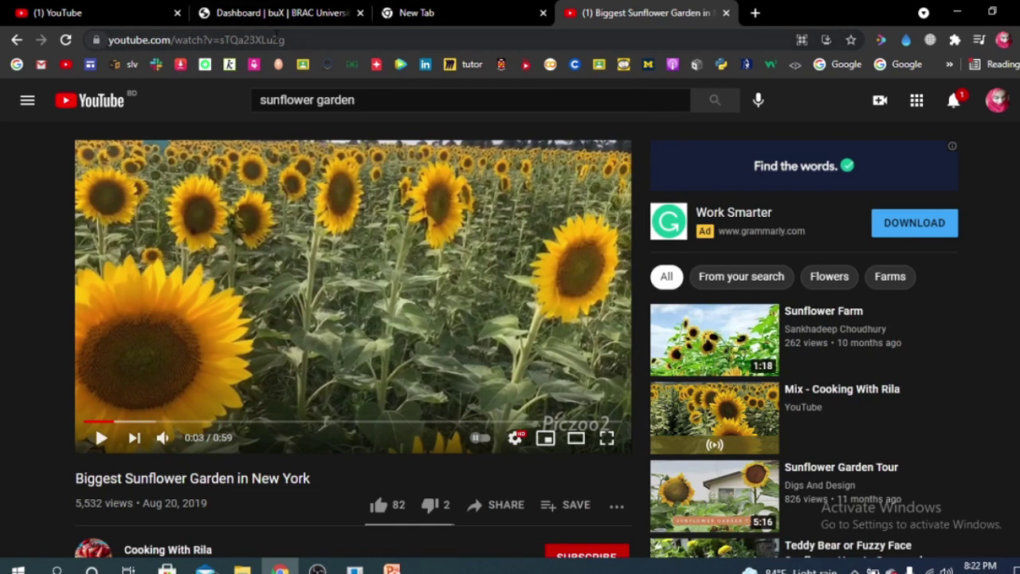
Select the video's full web address and copy it
{"action": "left_click", "coordinate": [303, 43]}
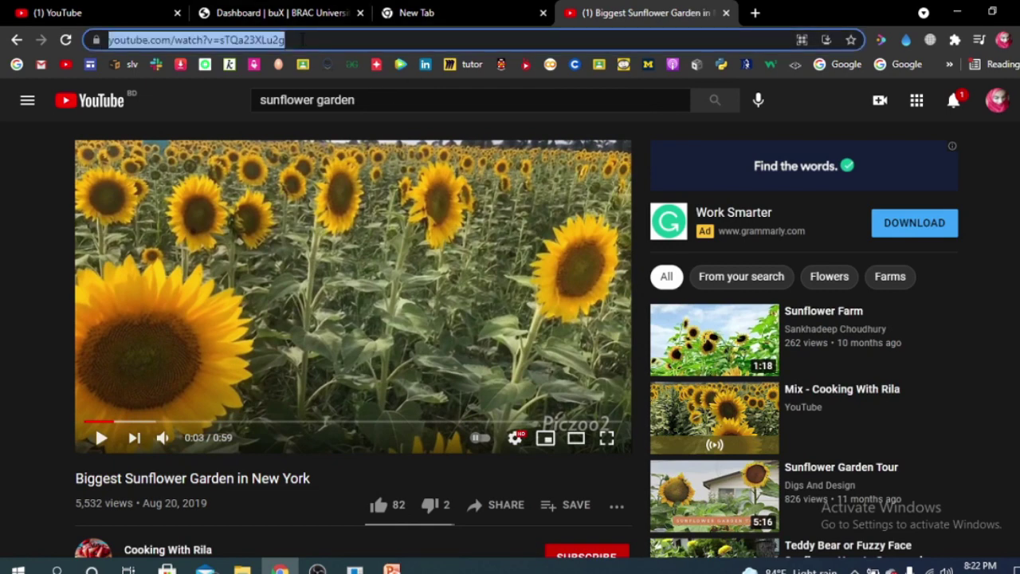
{"action": "key", "text": "End"}
{"action": "key", "text": "shift+Left"}
{"action": "key", "text": "shift+Left"}
{"action": "key", "text": "shift+Left"}
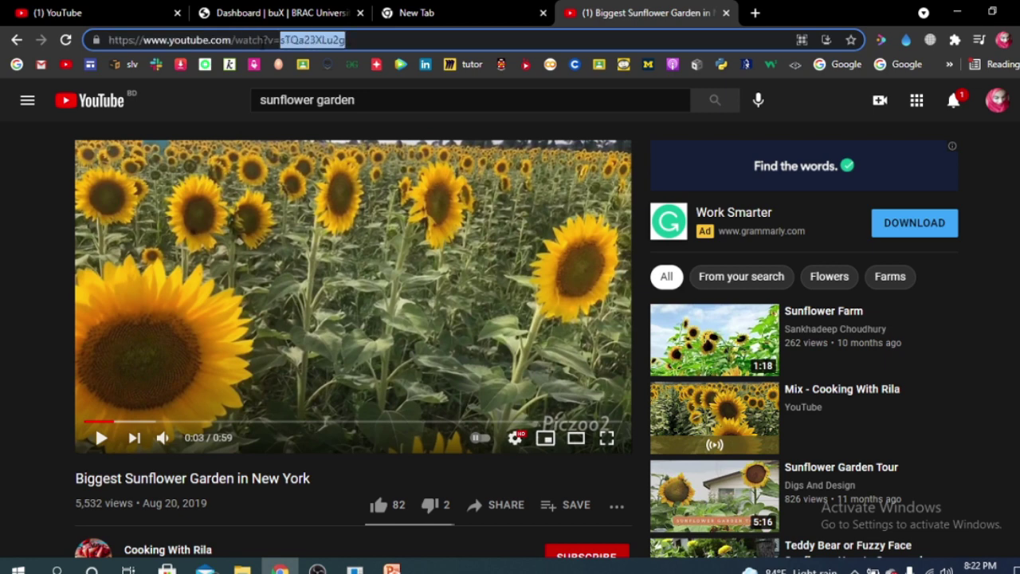
{"action": "key", "text": "shift+Left"}
{"action": "key", "text": "shift+Left"}
{"action": "key", "text": "shift+Left"}
{"action": "right_click", "coordinate": [171, 44]}
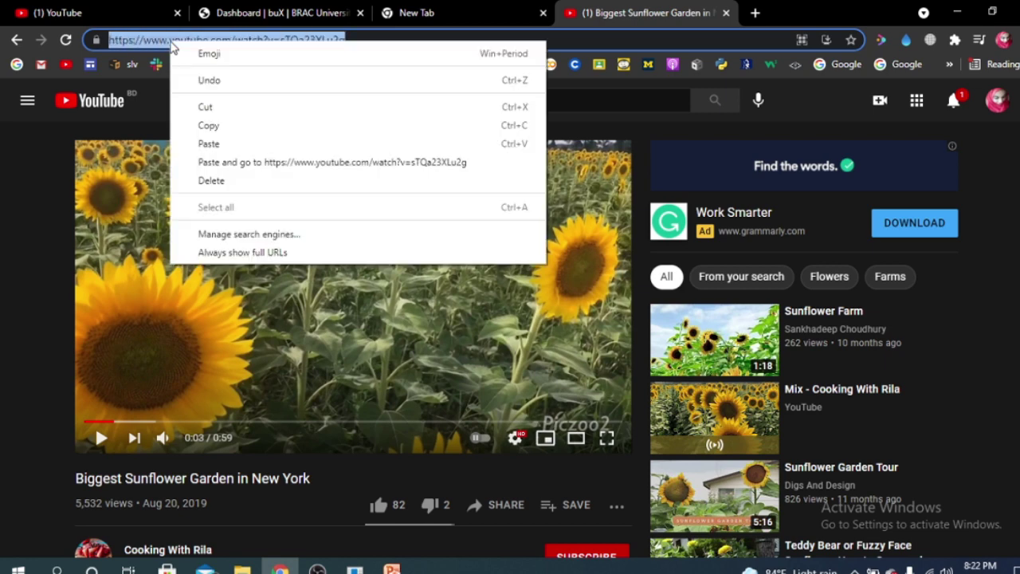
{"action": "left_click", "coordinate": [241, 130]}
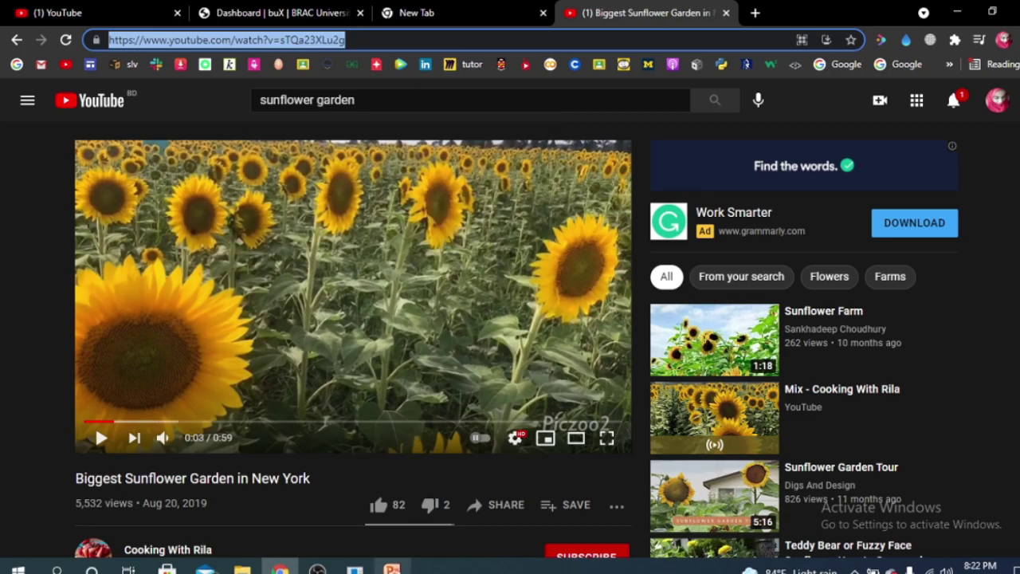
Paste the YouTube video address as the sunflower picture's hyperlink, confirm it, and start the slide show
{"action": "left_click", "coordinate": [391, 568]}
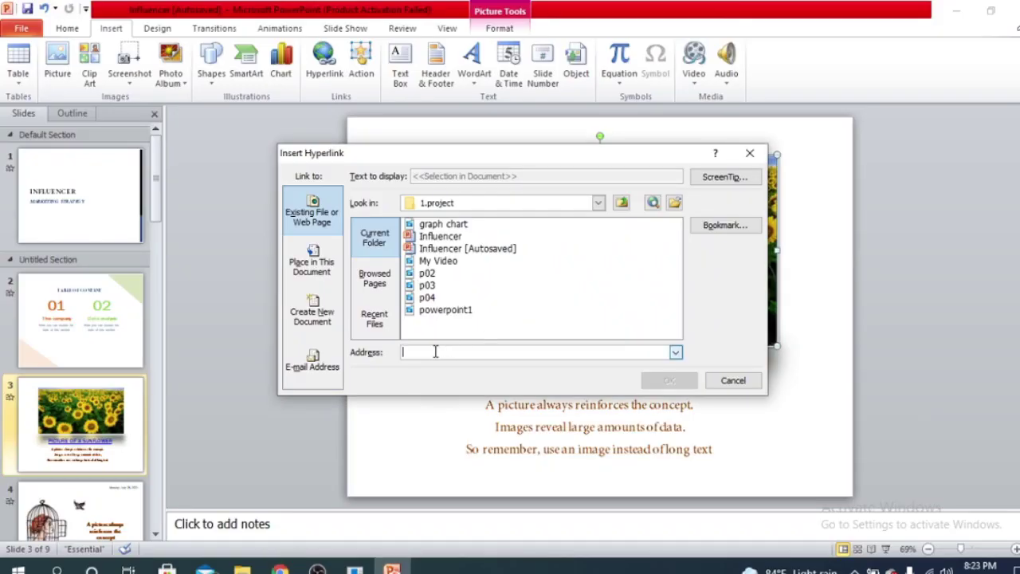
{"action": "left_click", "coordinate": [475, 397]}
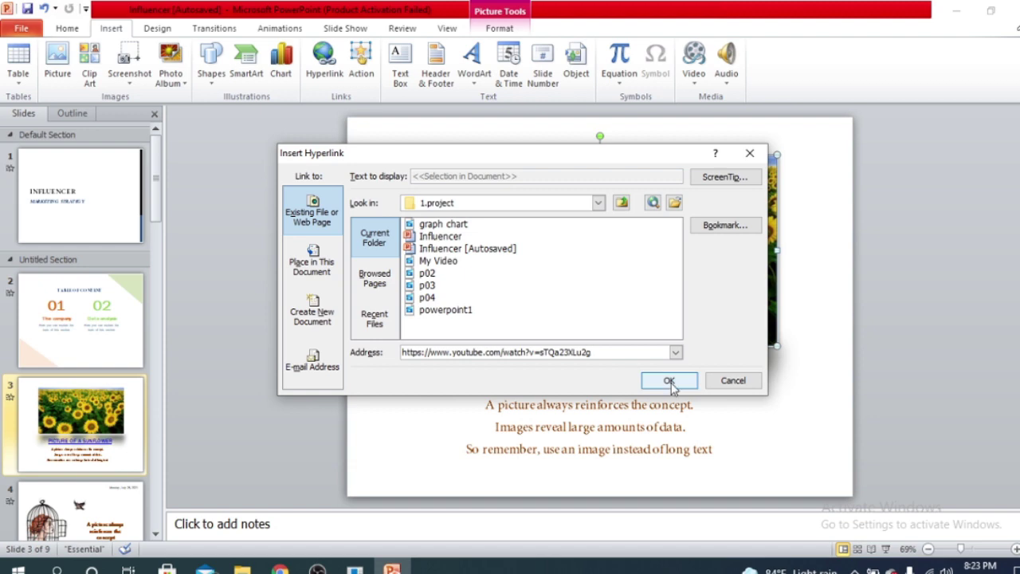
{"action": "left_click", "coordinate": [669, 380]}
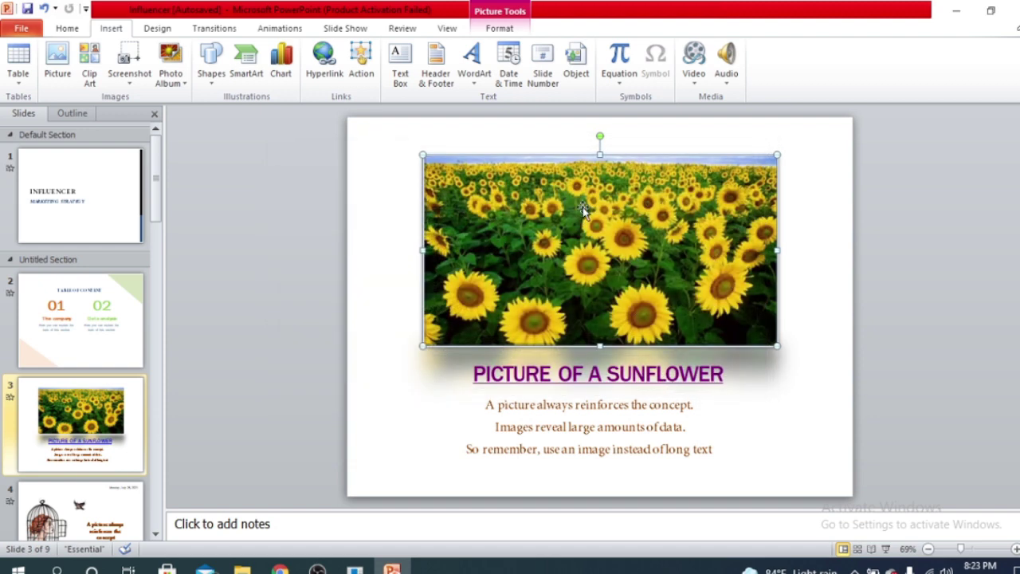
{"action": "left_click", "coordinate": [887, 550]}
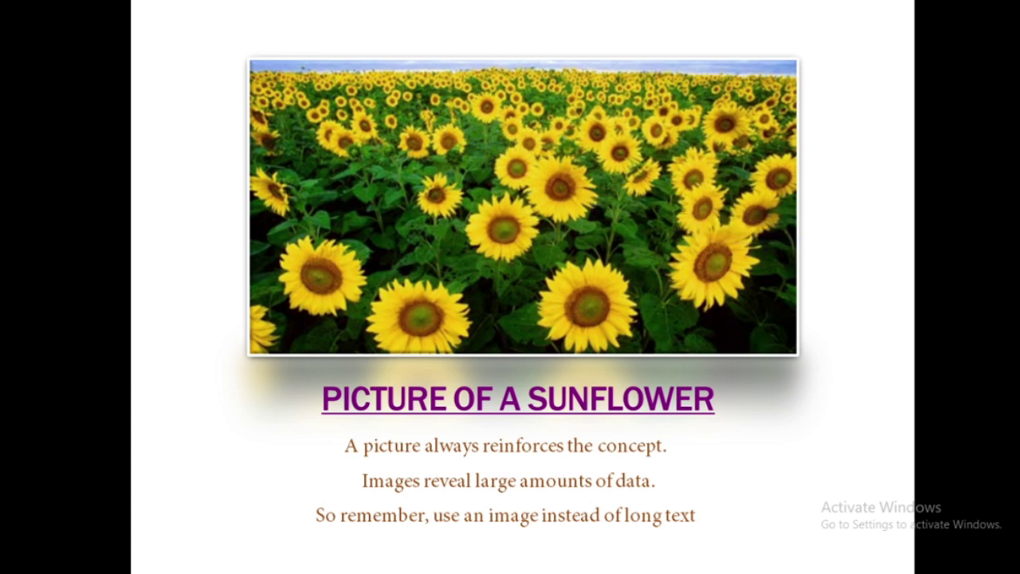
Follow the picture's link and play the sunflower video full screen, closing the ad banner
{"action": "left_click", "coordinate": [588, 199]}
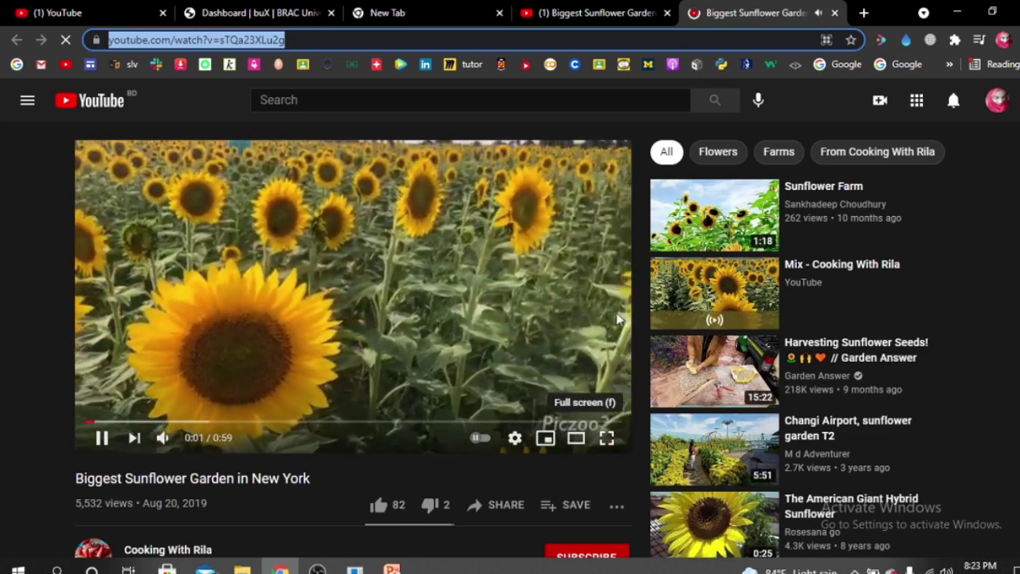
{"action": "mouse_move", "coordinate": [194, 439]}
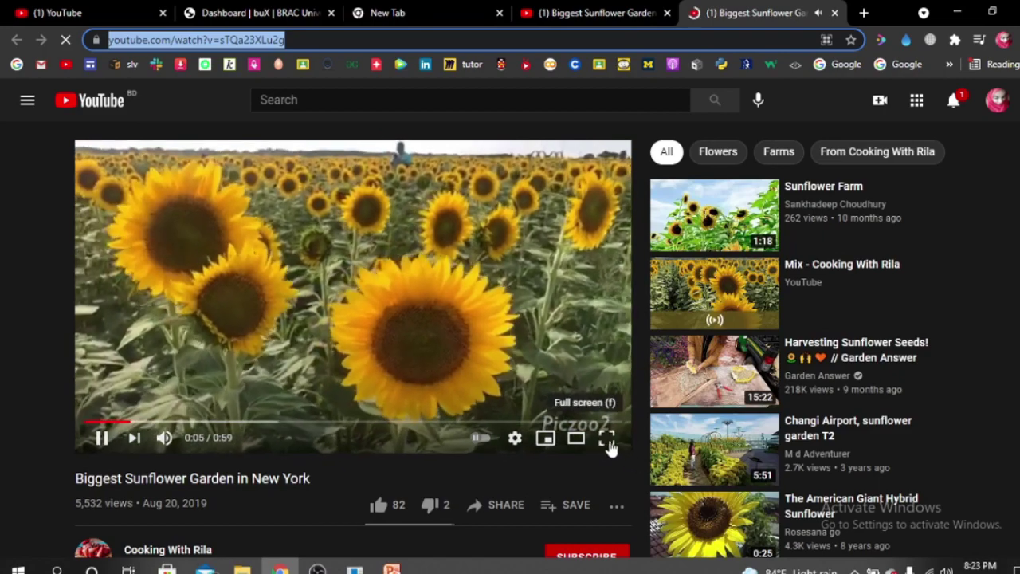
{"action": "left_click", "coordinate": [607, 444]}
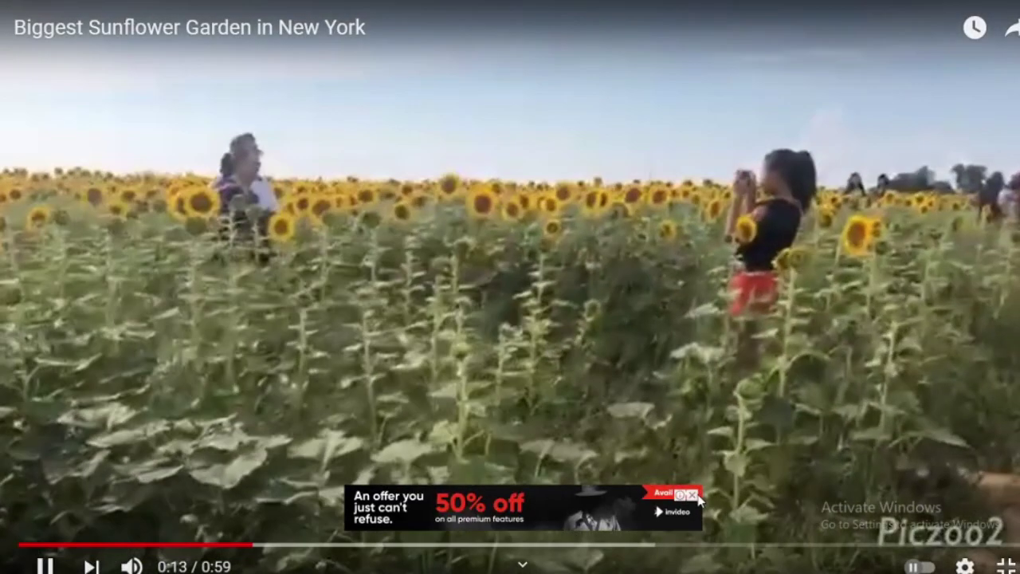
{"action": "left_click", "coordinate": [698, 495]}
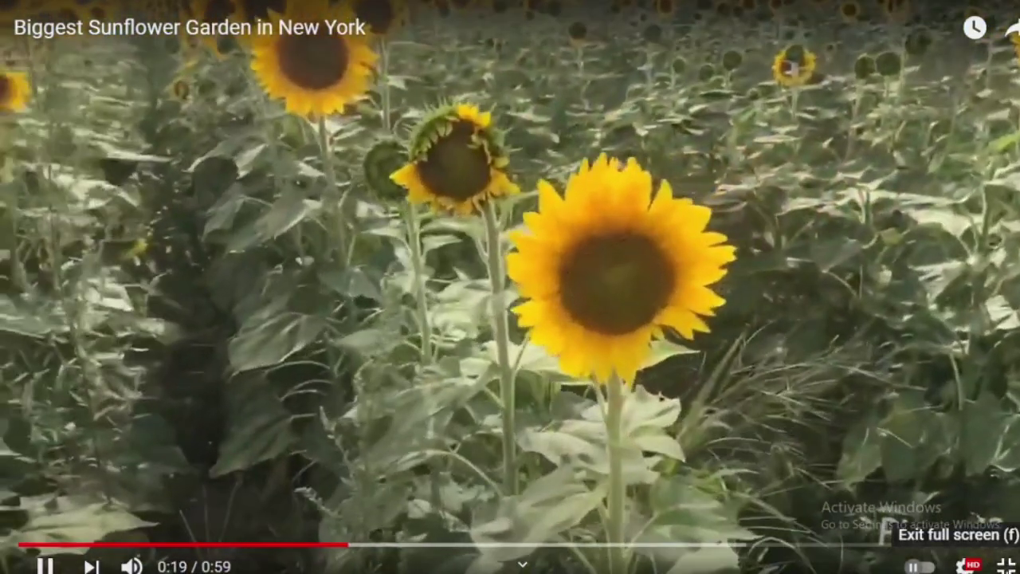
{"action": "left_click", "coordinate": [1006, 566]}
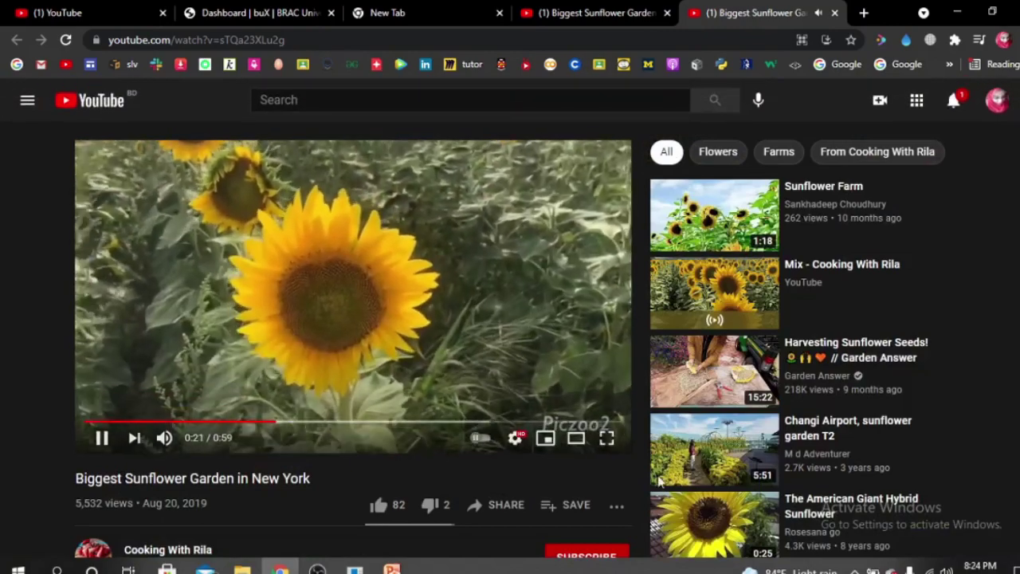
Play the sunflower video full screen again, then leave full screen playback
{"action": "left_click", "coordinate": [515, 437]}
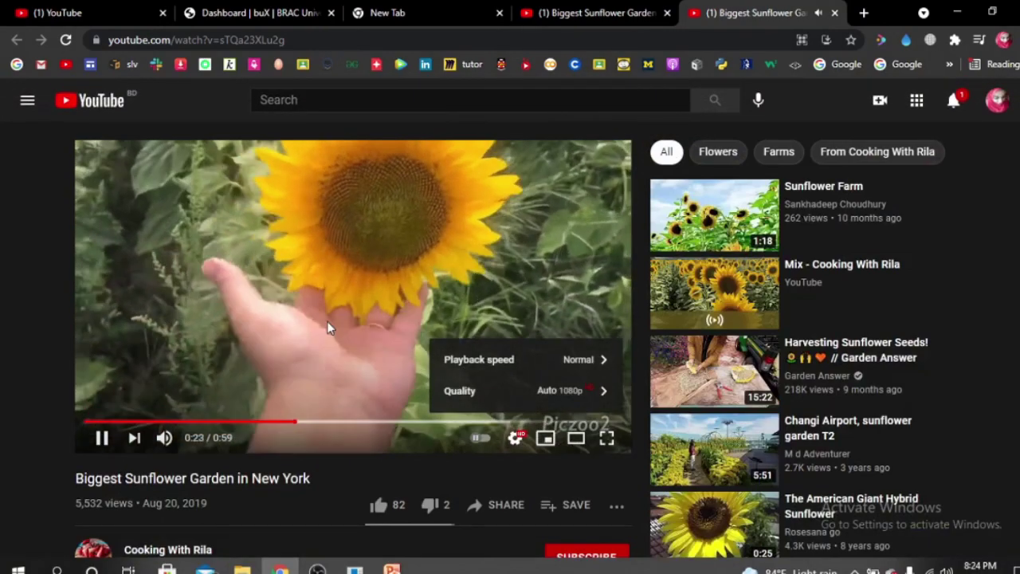
{"action": "left_click", "coordinate": [367, 320]}
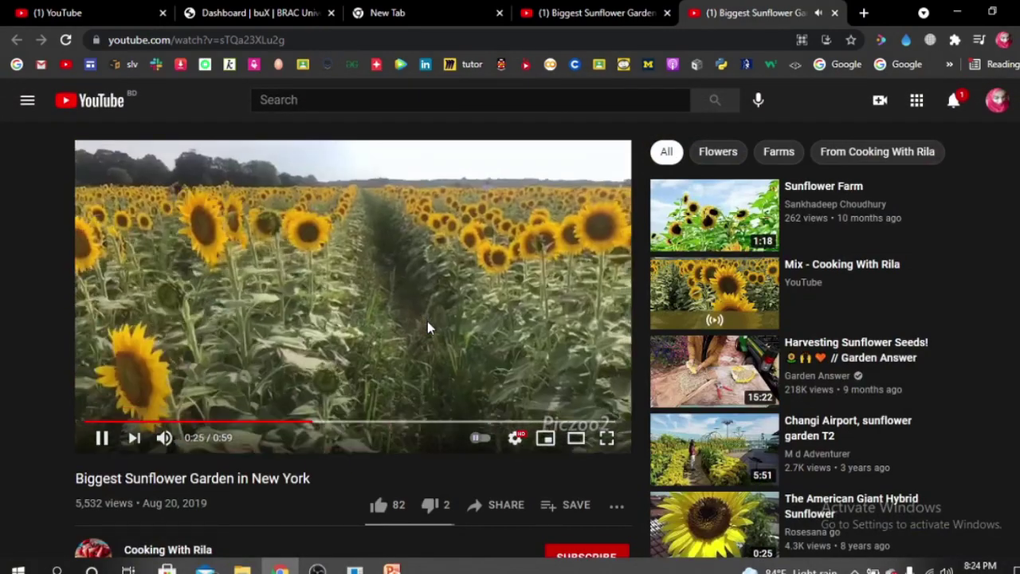
{"action": "left_click", "coordinate": [607, 437]}
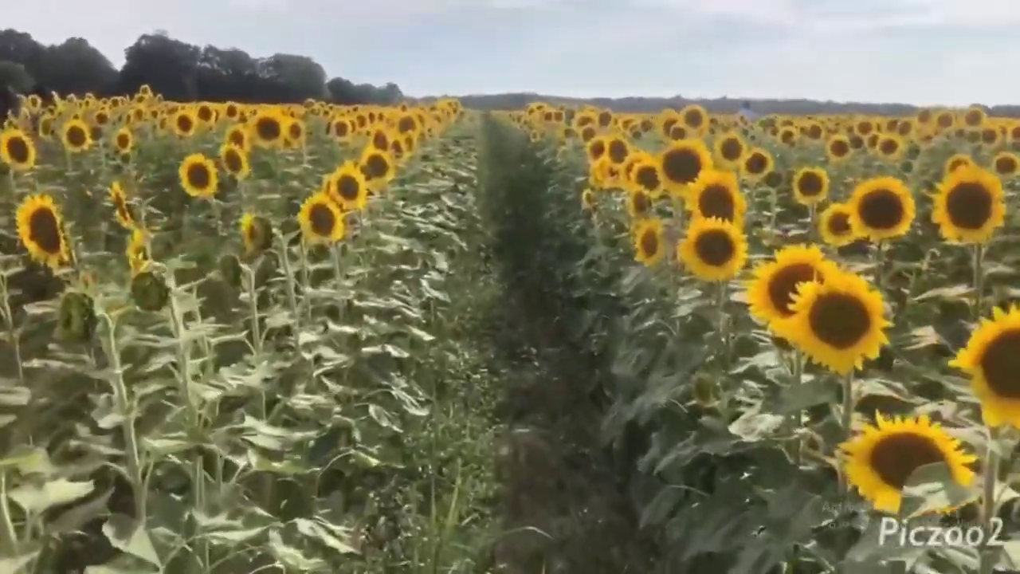
{"action": "mouse_move", "coordinate": [748, 412]}
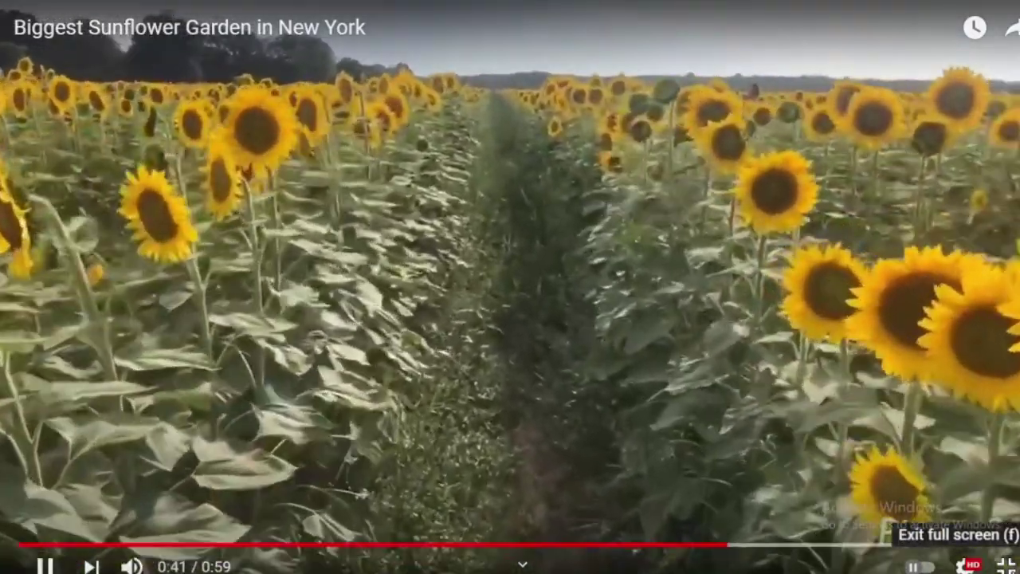
{"action": "left_click", "coordinate": [1006, 564]}
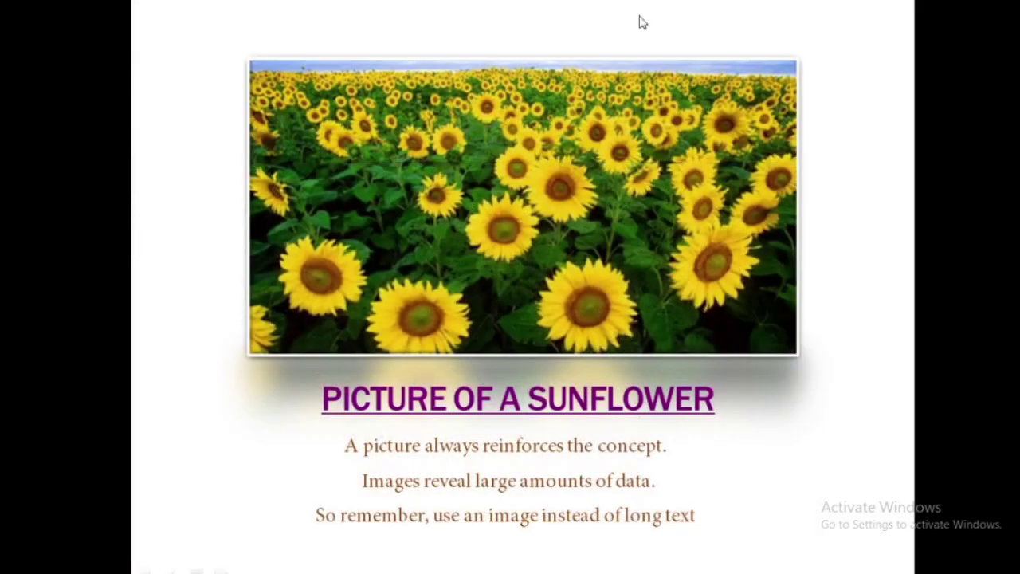
End the slide show, deselect the sunflower picture, and select the PICTURE OF A SUNFLOWER title
{"action": "key", "text": "Escape"}
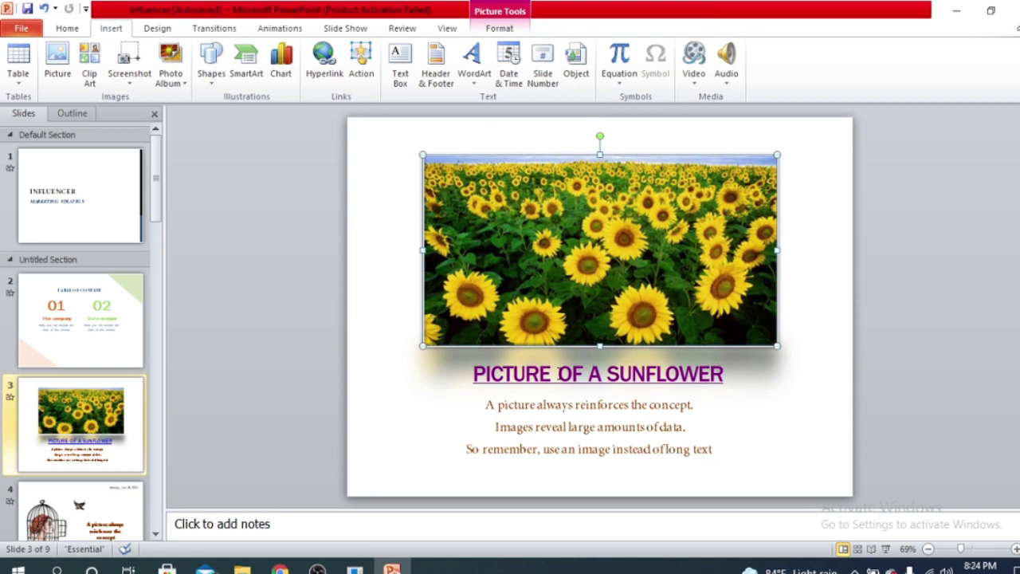
{"action": "left_click", "coordinate": [887, 280]}
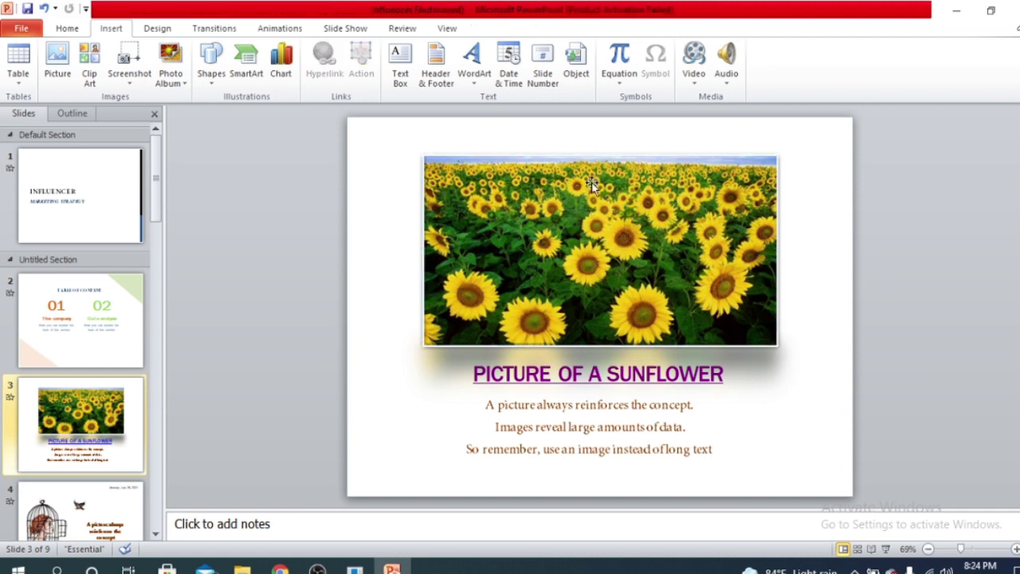
{"action": "left_click", "coordinate": [621, 399]}
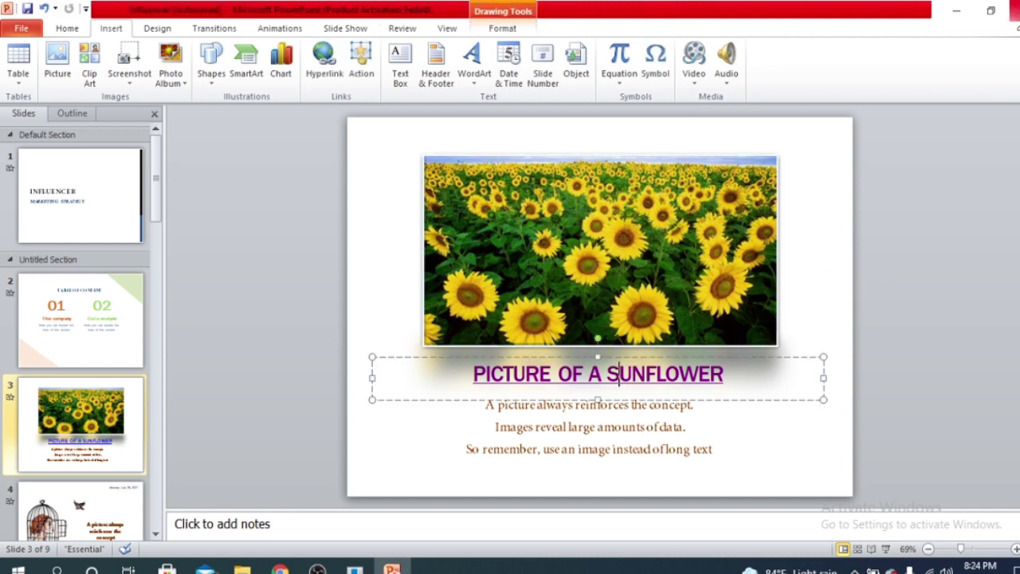
Close PowerPoint and answer the save prompt
{"action": "left_click", "coordinate": [1015, 10]}
{"action": "left_click", "coordinate": [519, 302]}
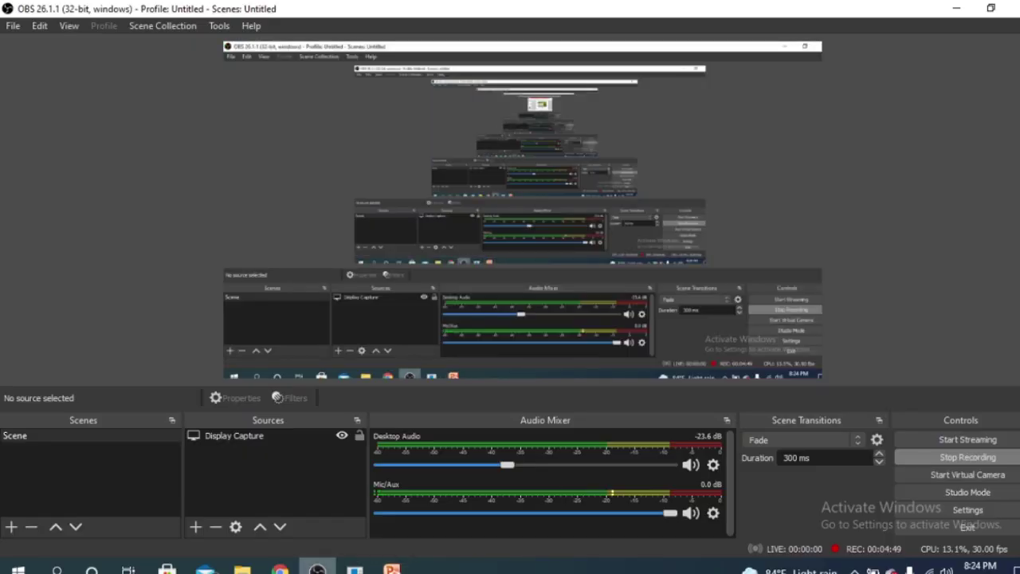